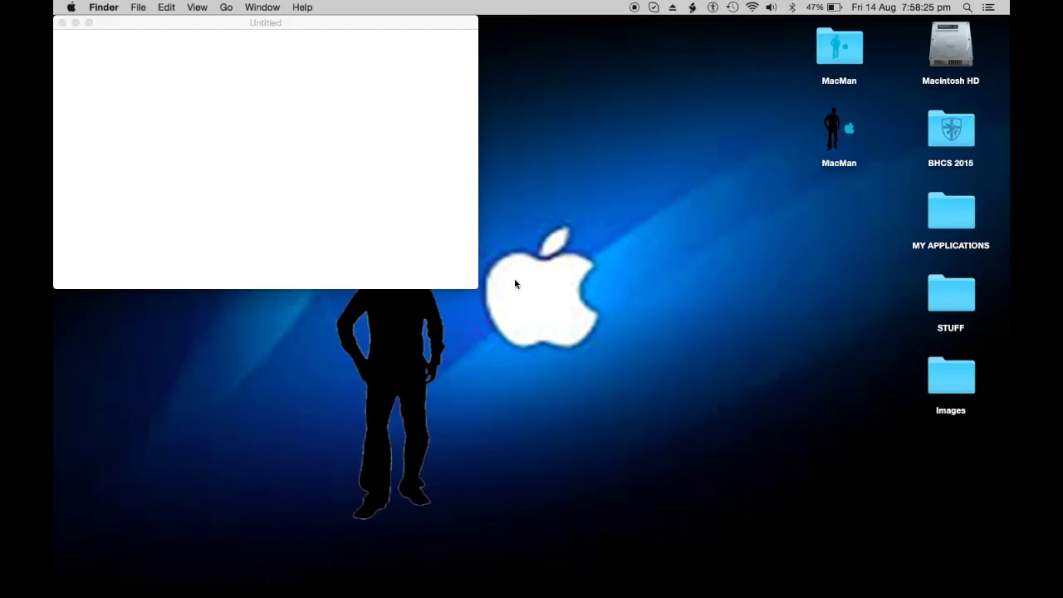
Bring the new blank Untitled TextEdit document to the front.
{"action": "left_click", "coordinate": [465, 260]}
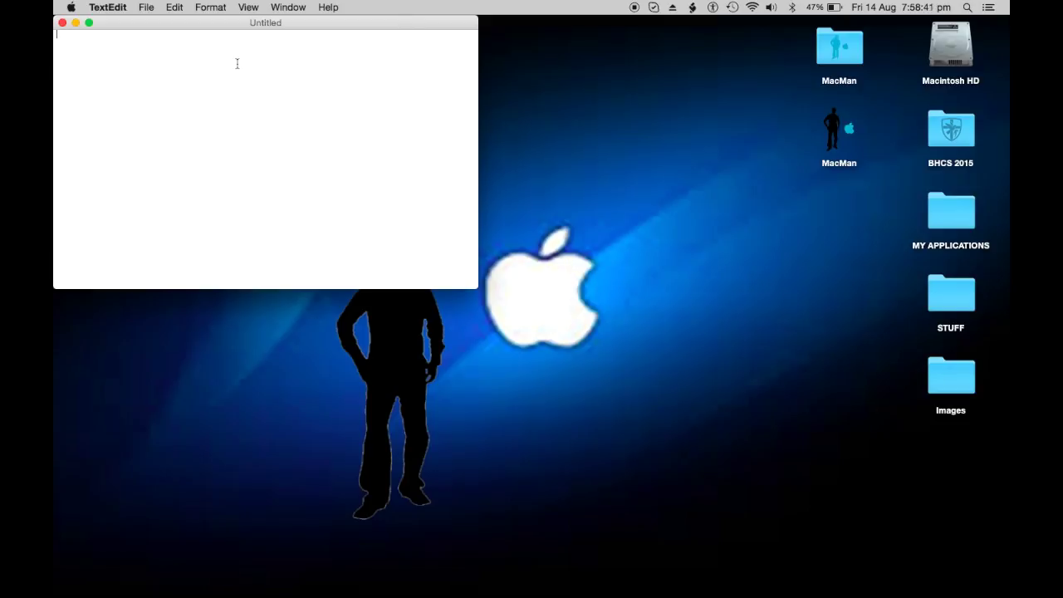
Write 'Hello!' in the document, then save it to the Desktop as DMGyFile.txt.
{"action": "left_click_drag", "start_coordinate": [213, 31], "coordinate": [259, 64]}
{"action": "type", "text": "H"}
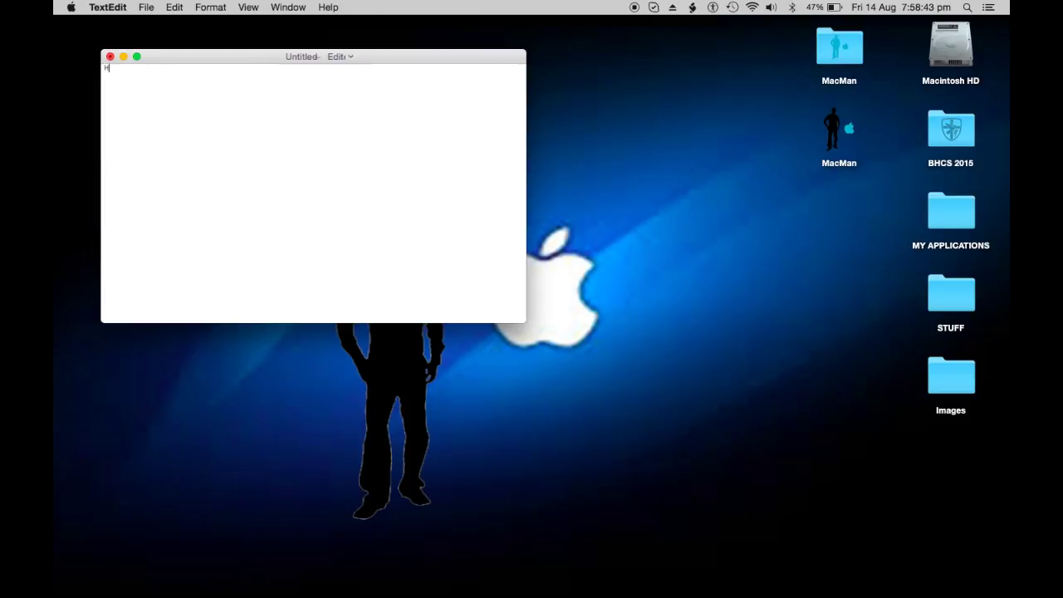
{"action": "type", "text": "ello!"}
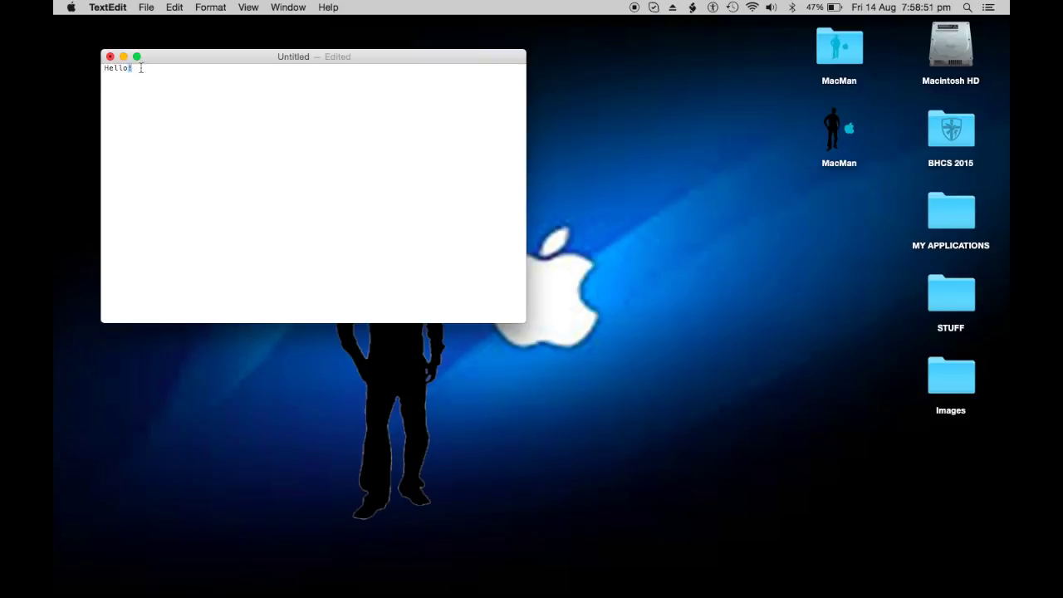
{"action": "left_click", "coordinate": [164, 78]}
{"action": "left_click", "coordinate": [109, 57]}
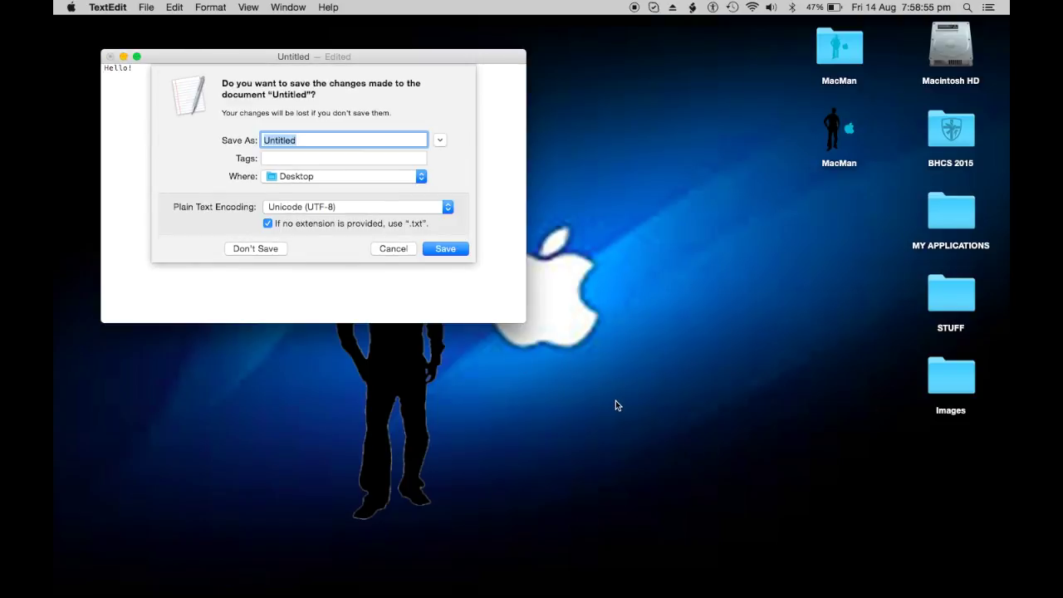
{"action": "type", "text": "DMG"}
{"action": "type", "text": "yFile"}
{"action": "left_click", "coordinate": [437, 251]}
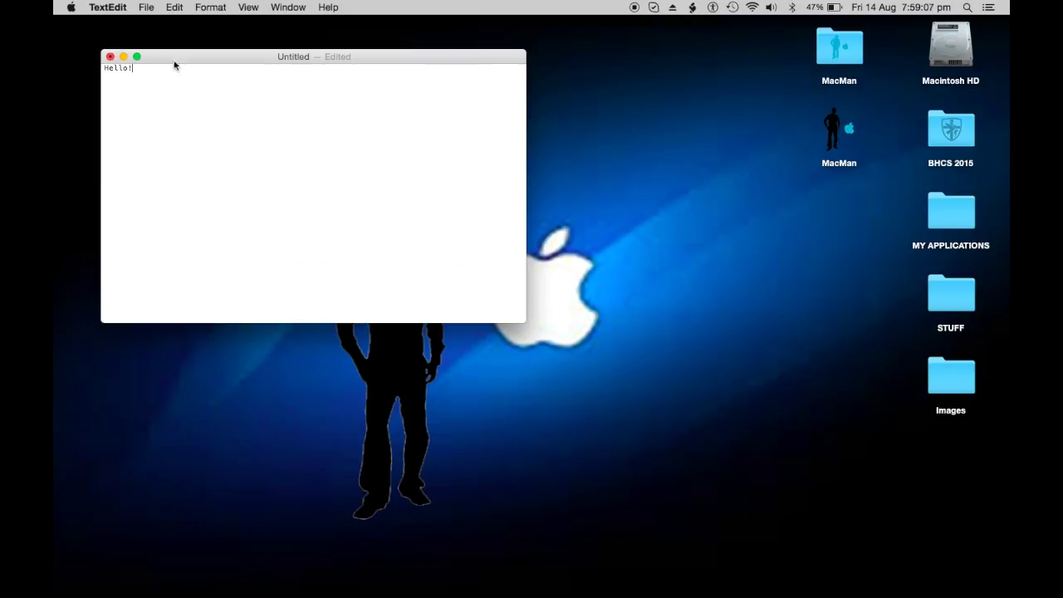
{"action": "left_click", "coordinate": [123, 56]}
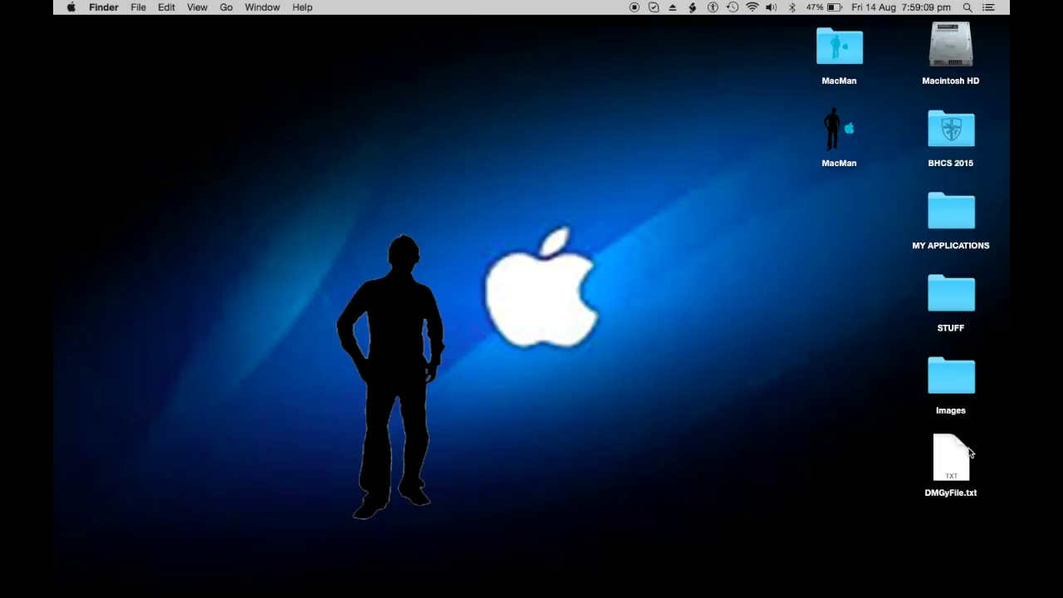
Move DMGyFile.txt toward the desktop centre and launch Disk Utility through Spotlight.
{"action": "mouse_move", "coordinate": [921, 445]}
{"action": "left_mouse_down"}
{"action": "mouse_move", "coordinate": [596, 343]}
{"action": "mouse_move", "coordinate": [719, 197]}
{"action": "left_mouse_up"}
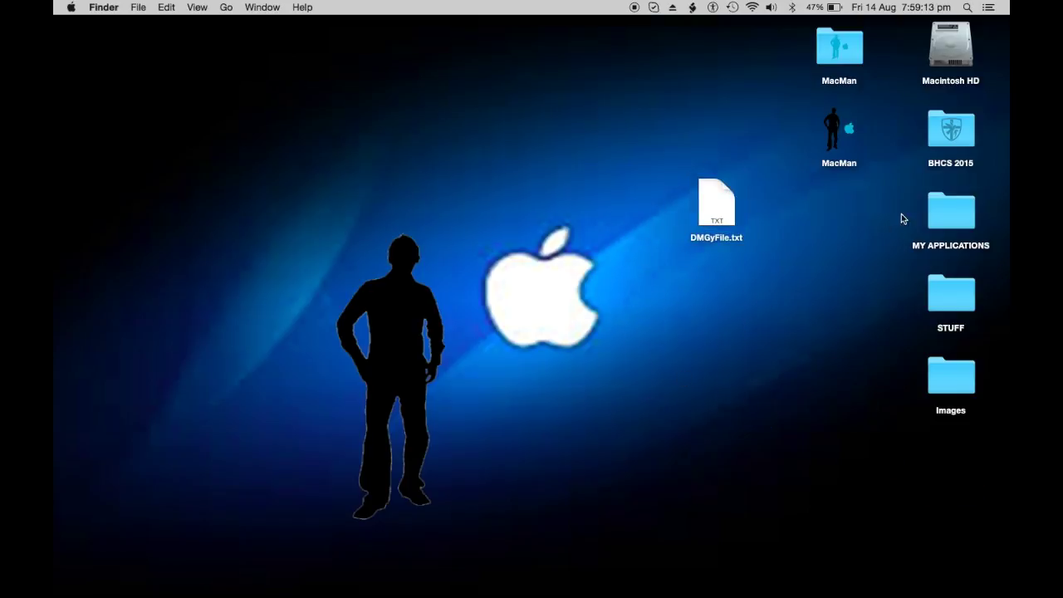
{"action": "left_click", "coordinate": [968, 6]}
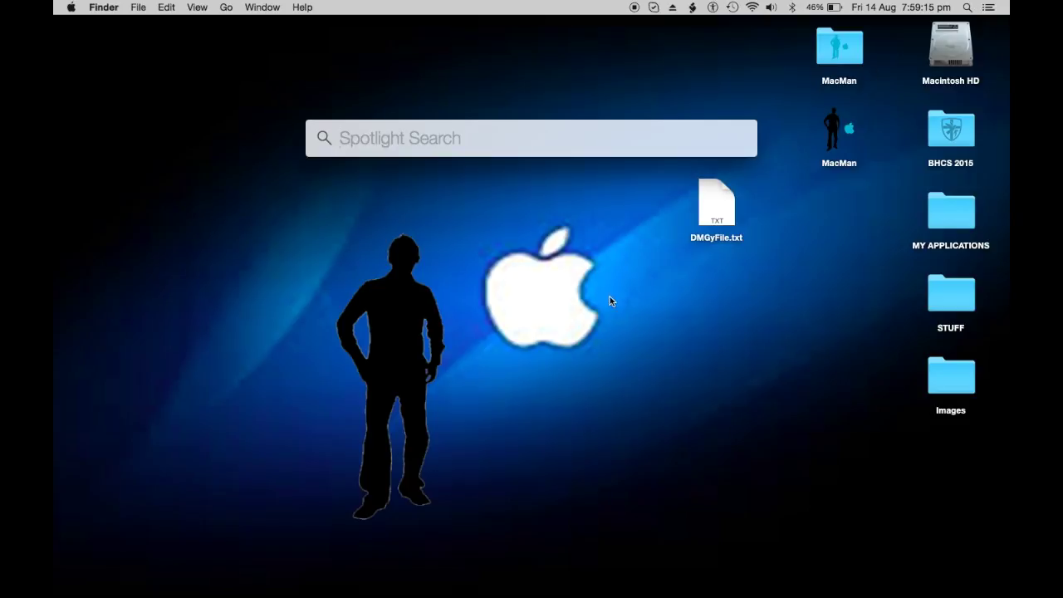
{"action": "type", "text": "Disk "}
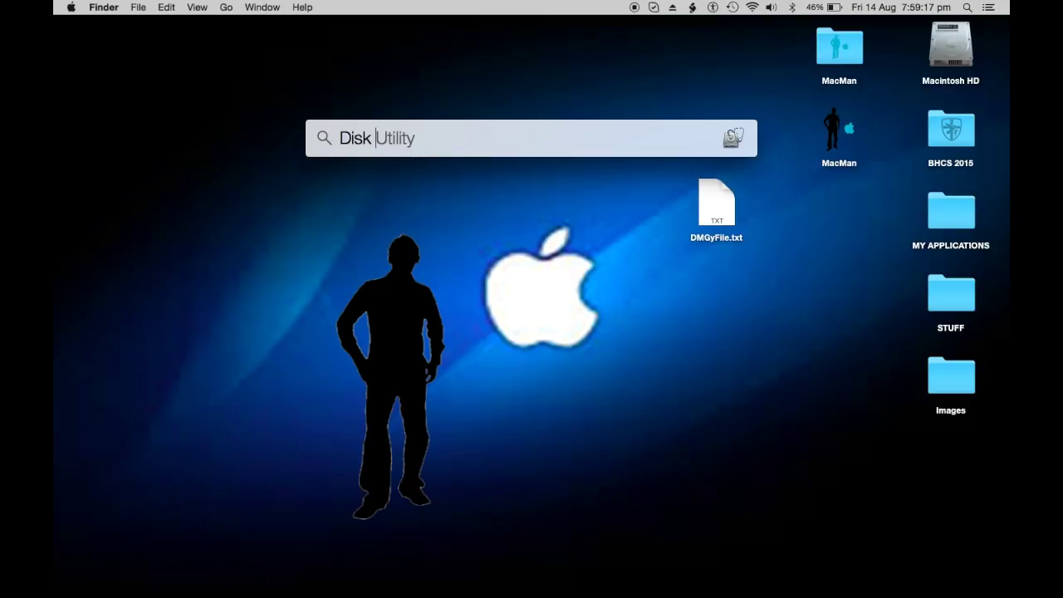
{"action": "type", "text": "Utility"}
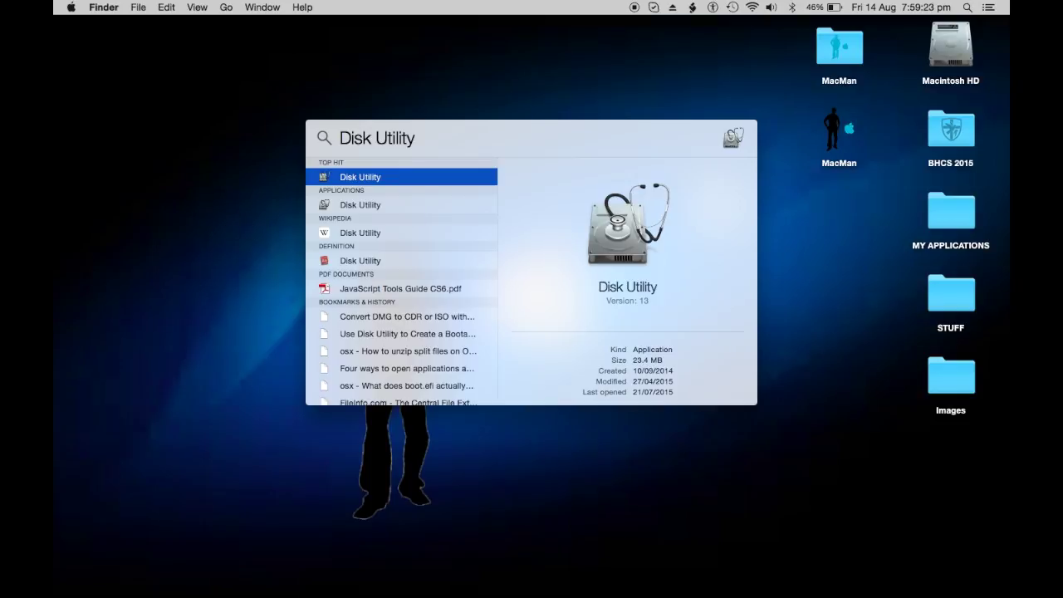
{"action": "key", "text": "Return"}
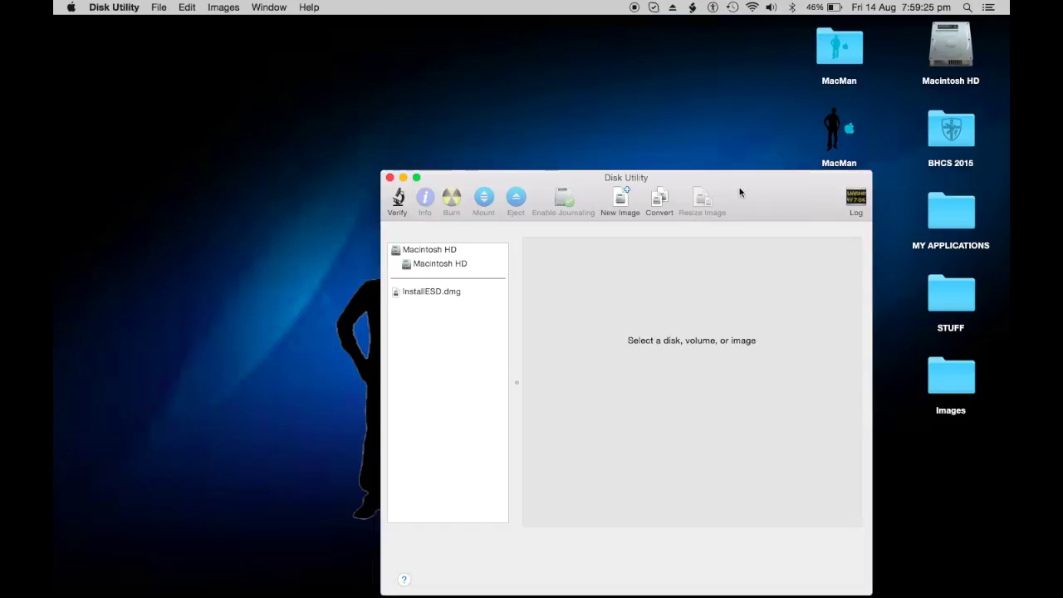
Start a new blank disk image saved to the Desktop as DMGy.
{"action": "mouse_move", "coordinate": [736, 188]}
{"action": "left_mouse_down"}
{"action": "mouse_move", "coordinate": [548, 274]}
{"action": "mouse_move", "coordinate": [409, 22]}
{"action": "left_mouse_up"}
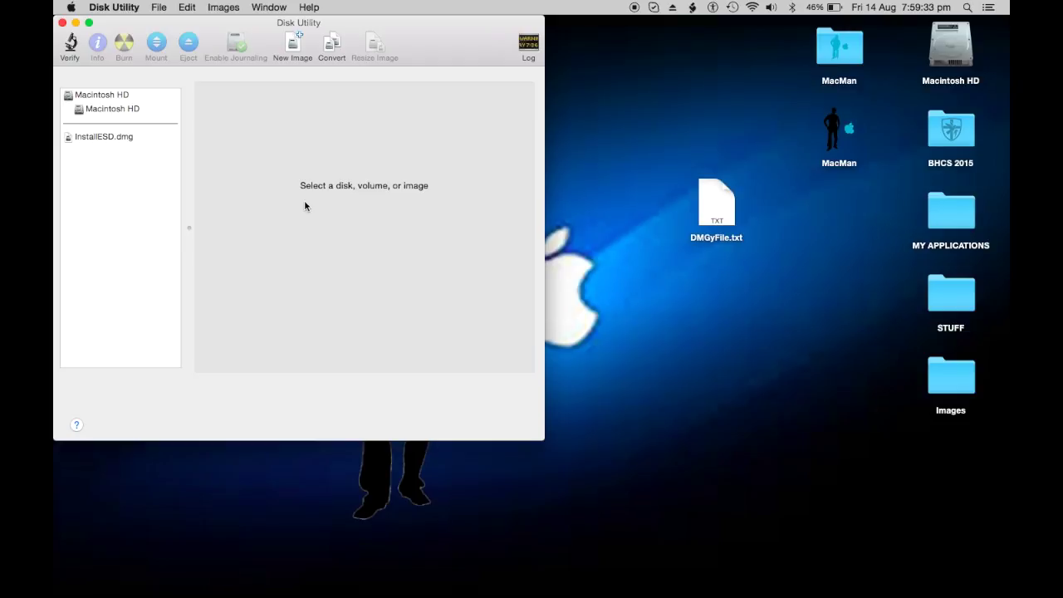
{"action": "left_click", "coordinate": [294, 51]}
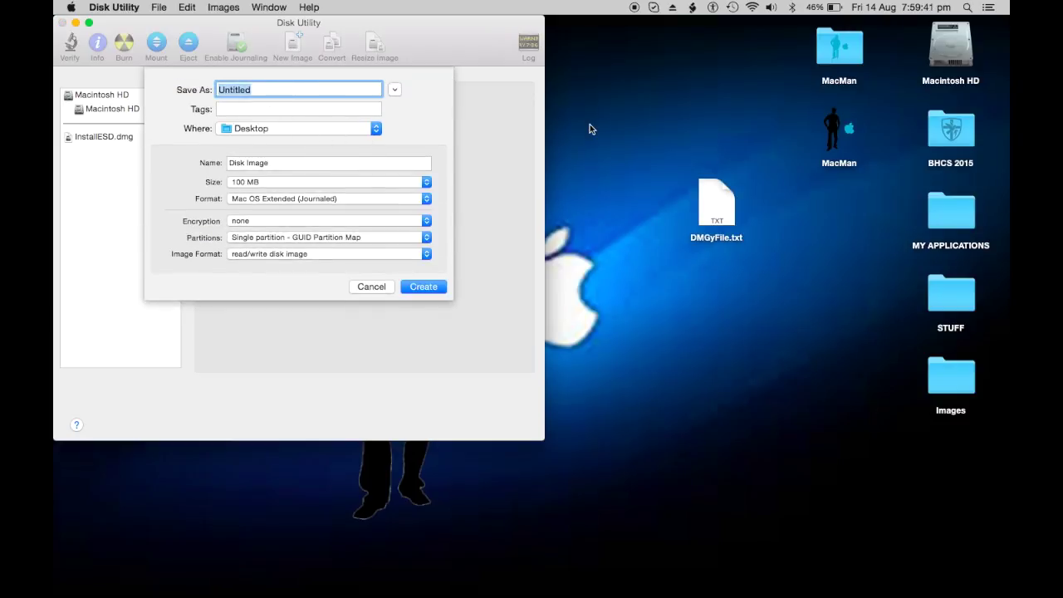
{"action": "key", "text": "BackSpace"}
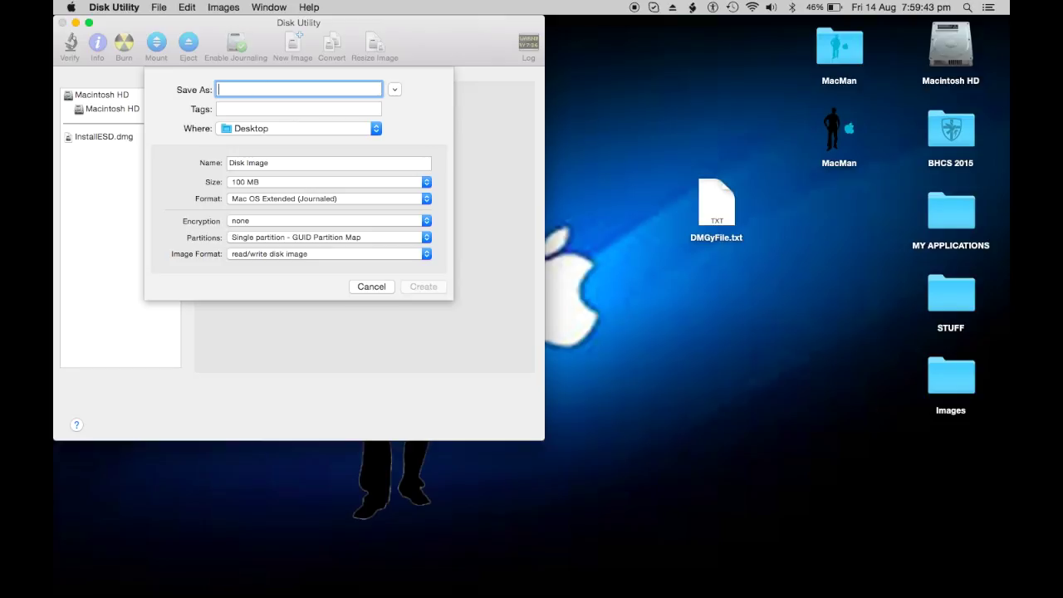
{"action": "type", "text": "DMGy"}
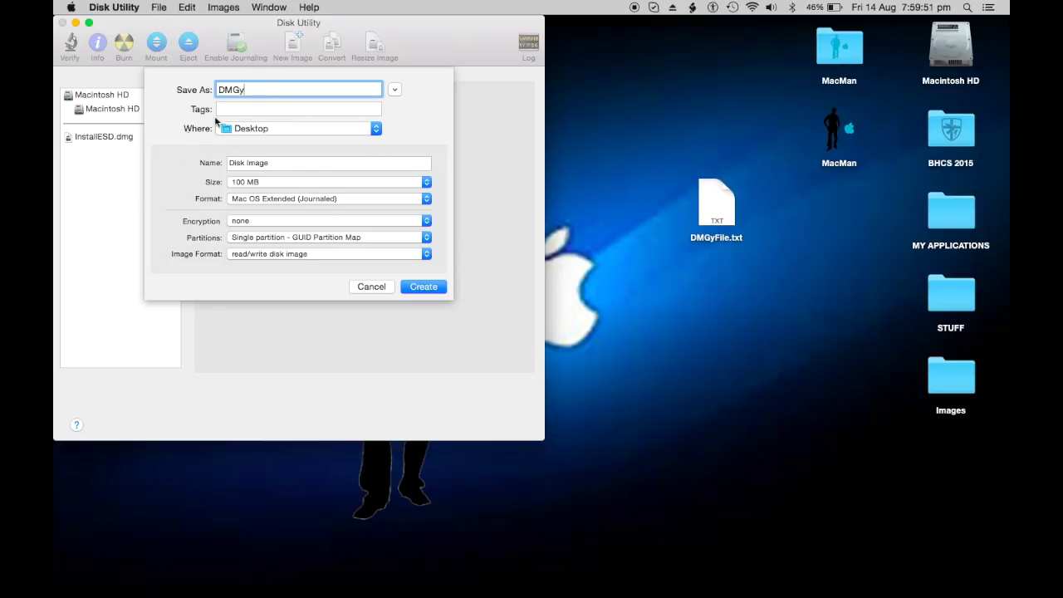
Replace the default volume name 'Disk Image' with Installer.
{"action": "triple_click", "coordinate": [291, 162]}
{"action": "left_click", "coordinate": [290, 162]}
{"action": "key", "text": "BackSpace"}
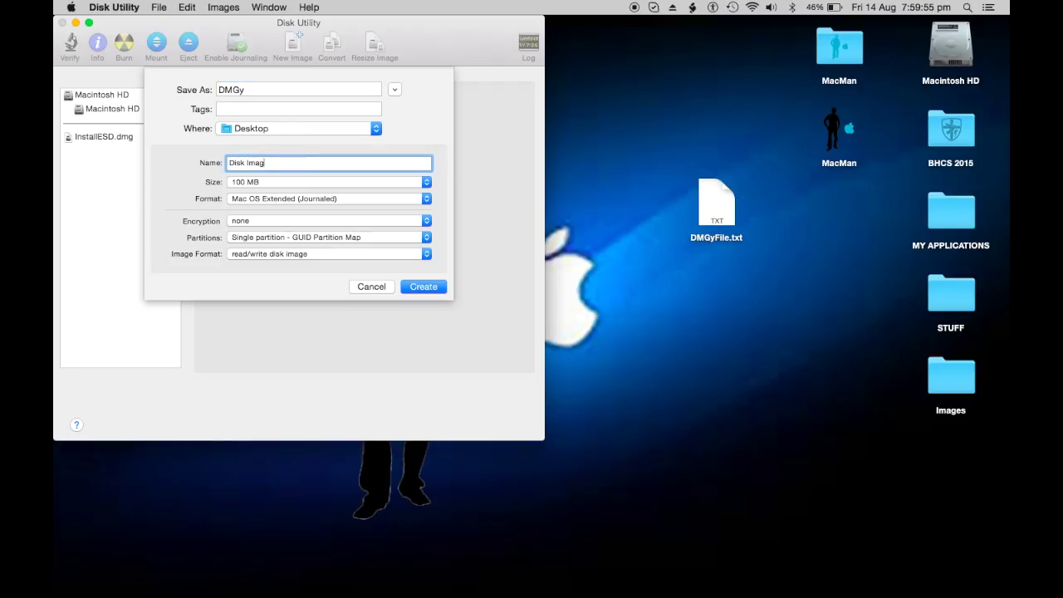
{"action": "key", "text": "BackSpace"}
{"action": "key", "text": "BackSpace"}
{"action": "key", "text": "BackSpace"}
{"action": "type", "text": "Insta"}
{"action": "type", "text": "lle"}
{"action": "left_click", "coordinate": [274, 187]}
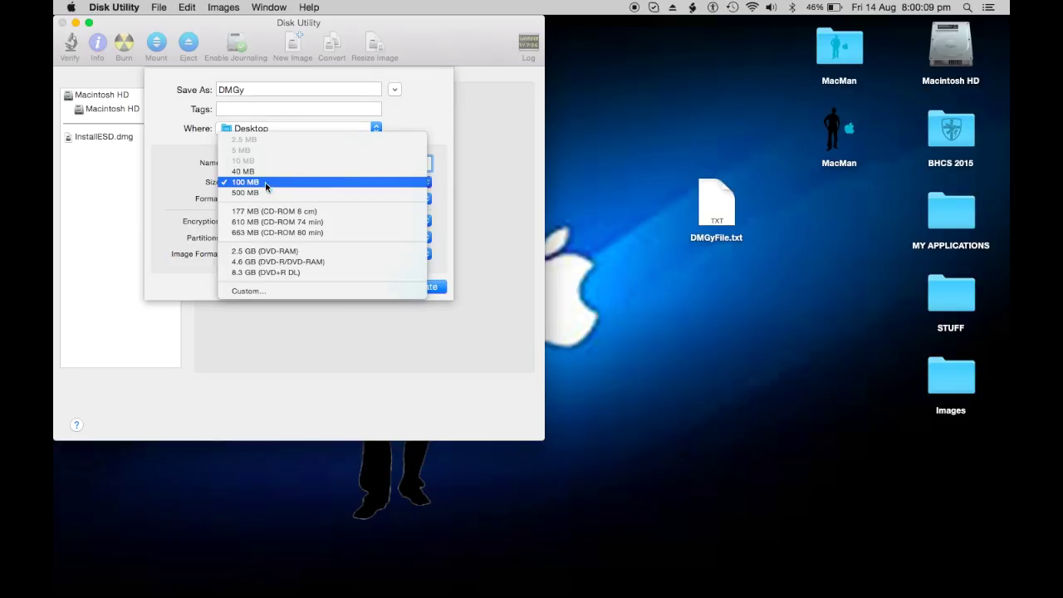
Set the image size to 40 MB with Mac OS Extended (Journaled) format.
{"action": "left_click", "coordinate": [181, 187]}
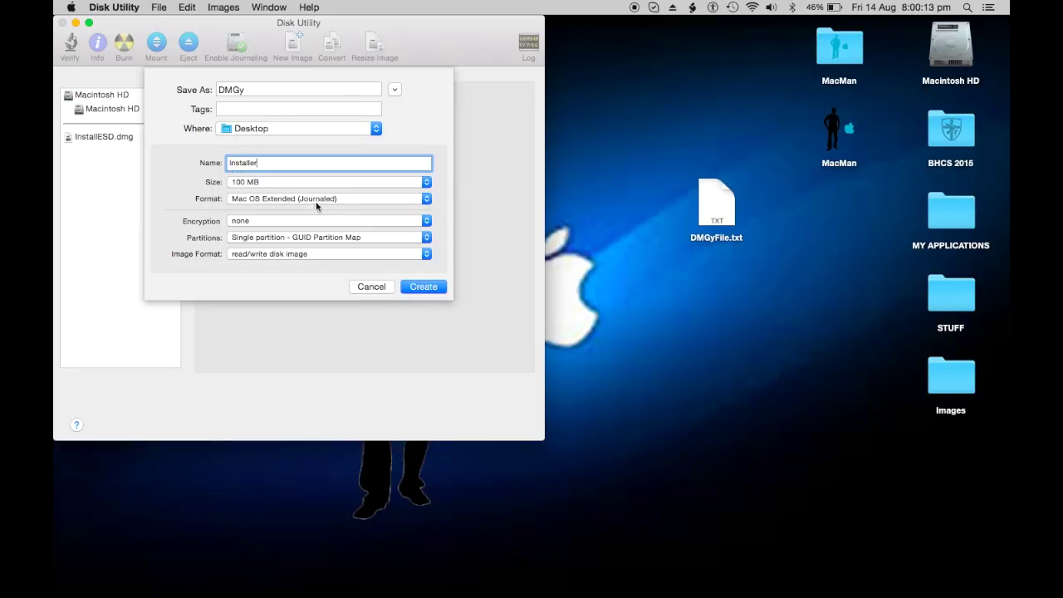
{"action": "left_click", "coordinate": [292, 184]}
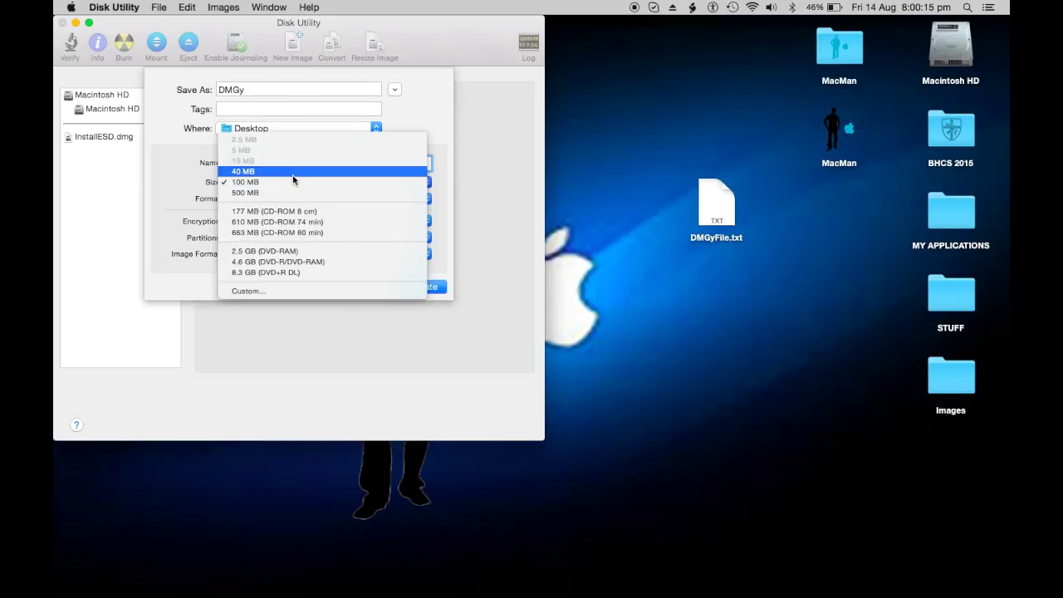
{"action": "left_click", "coordinate": [291, 172]}
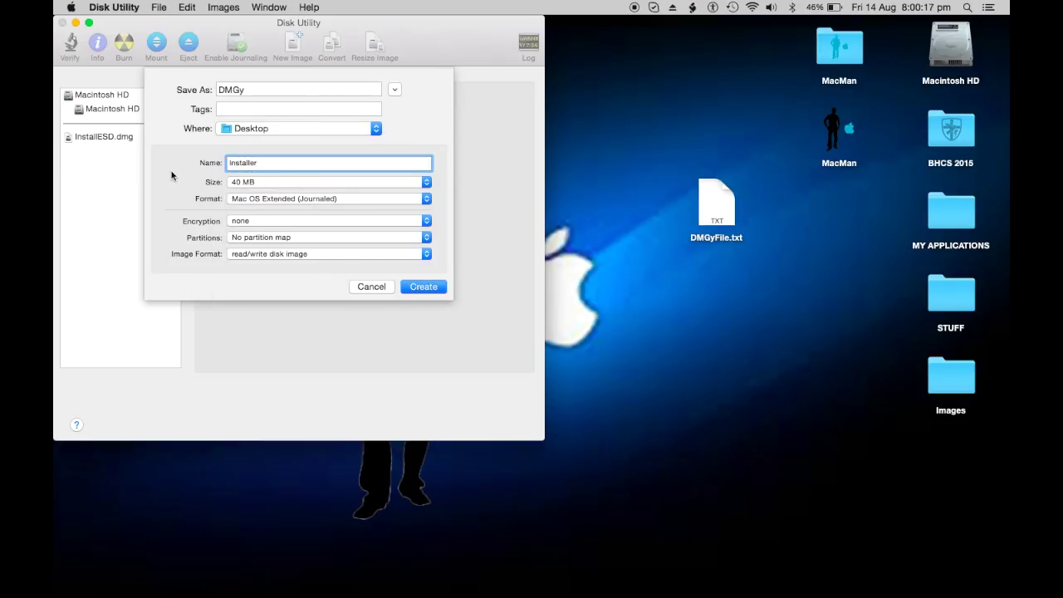
{"action": "left_click", "coordinate": [261, 201]}
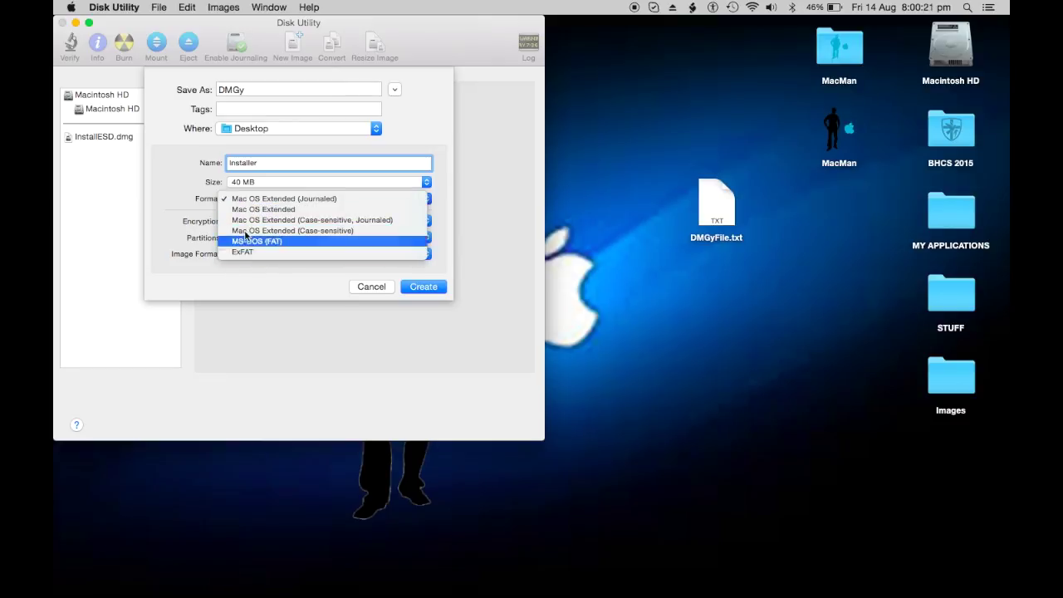
{"action": "left_click", "coordinate": [160, 204]}
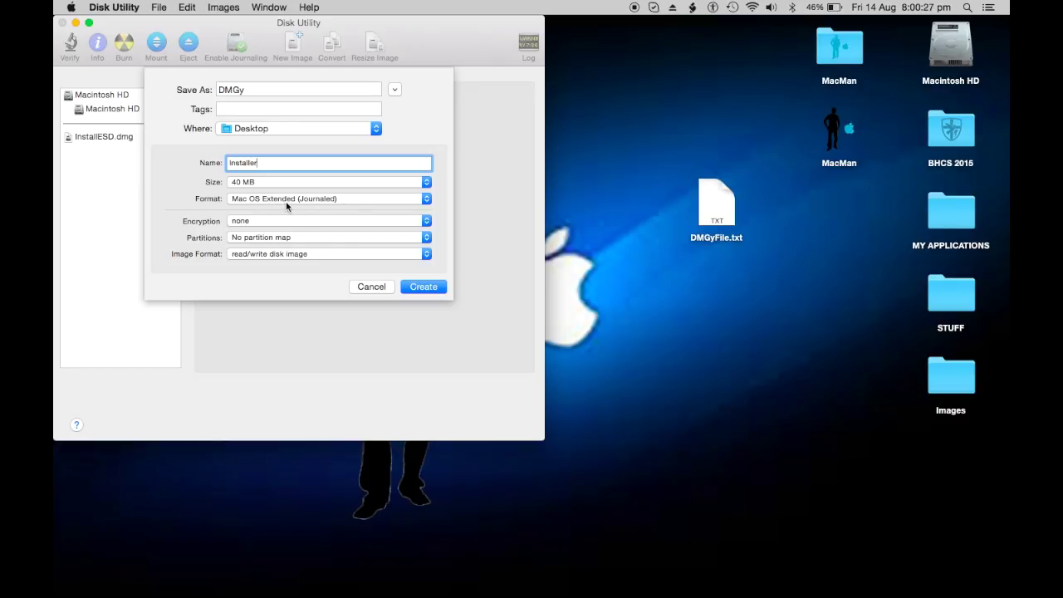
Leave encryption at none and no partition map, then create the DMGy image.
{"action": "left_click", "coordinate": [241, 224]}
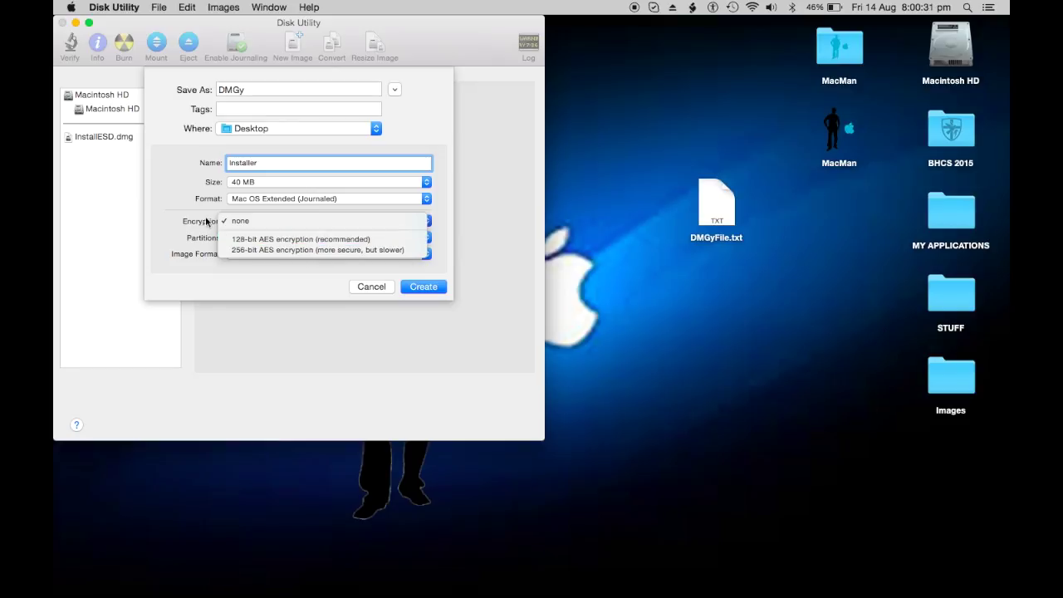
{"action": "left_click", "coordinate": [170, 198]}
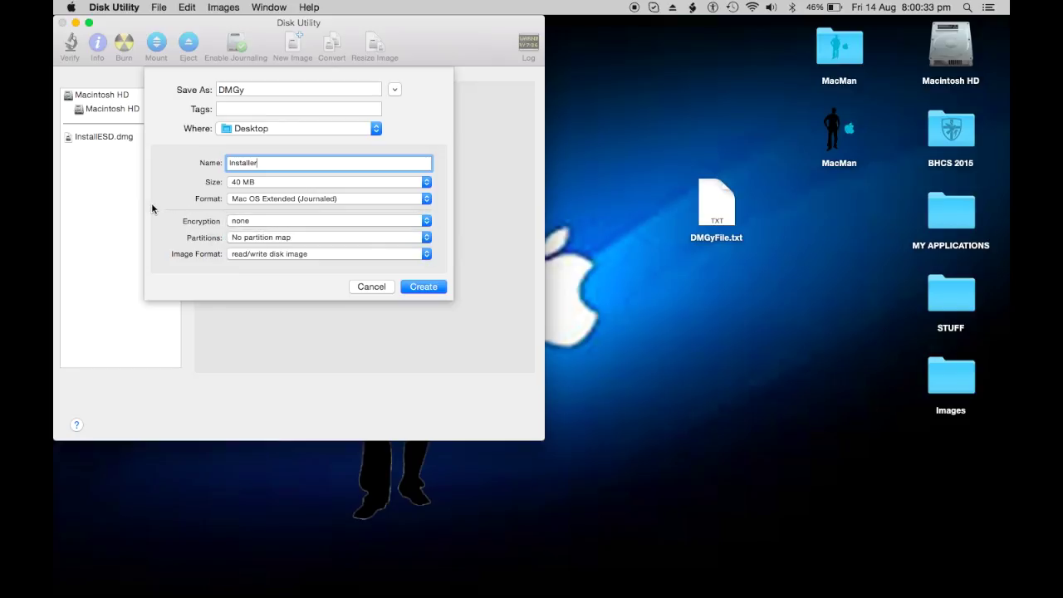
{"action": "left_click", "coordinate": [238, 221]}
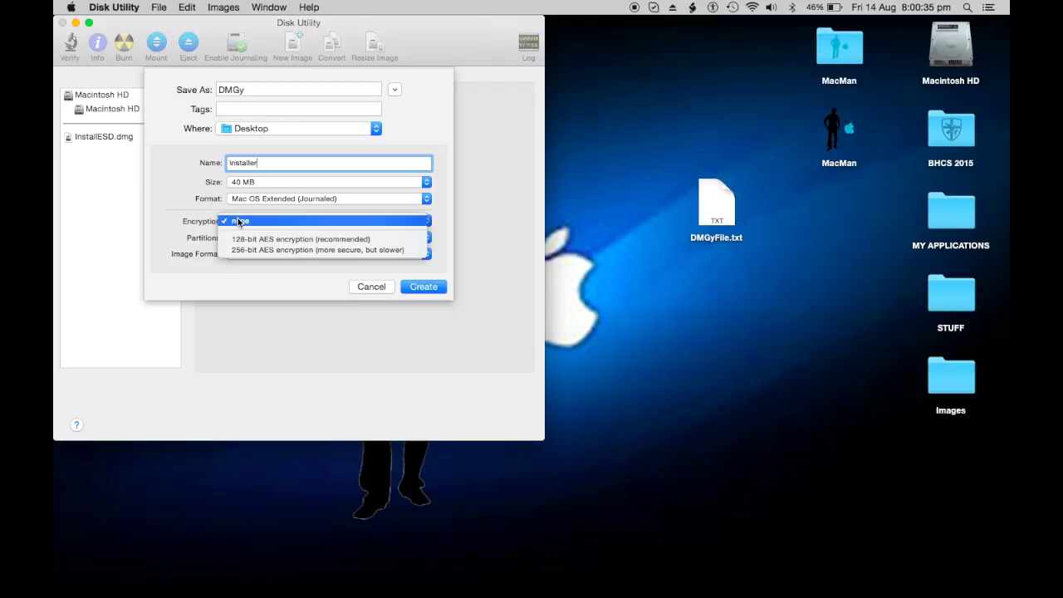
{"action": "left_click", "coordinate": [254, 240]}
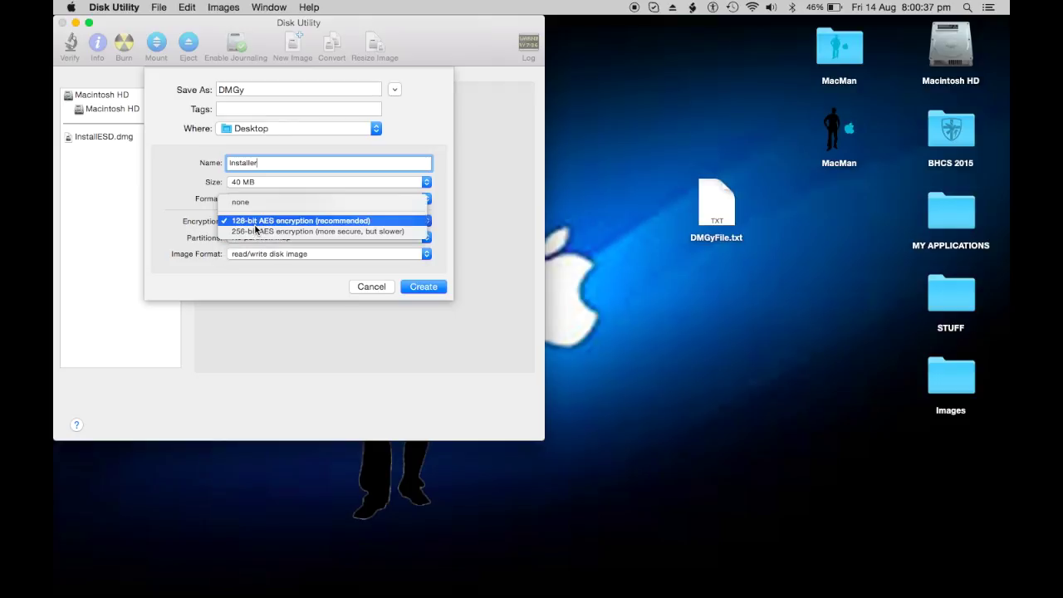
{"action": "left_click", "coordinate": [240, 202]}
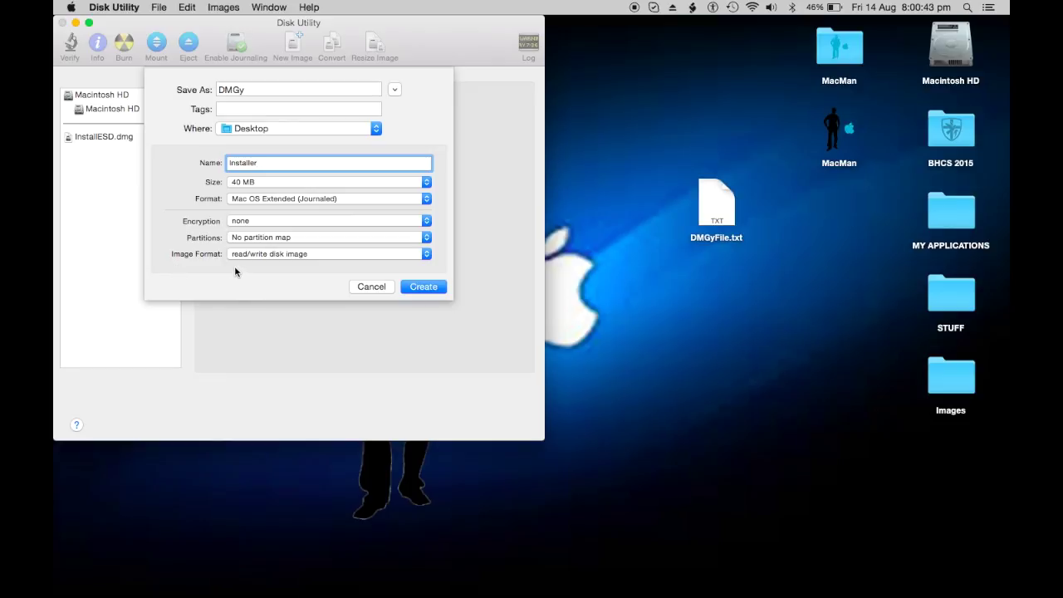
{"action": "left_click", "coordinate": [278, 238]}
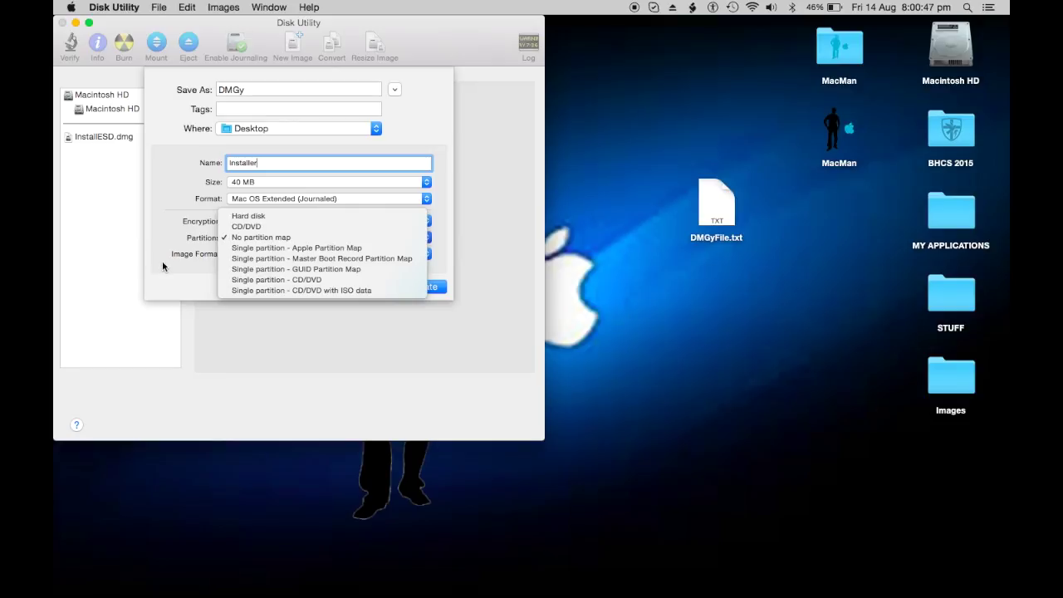
{"action": "left_click", "coordinate": [161, 264]}
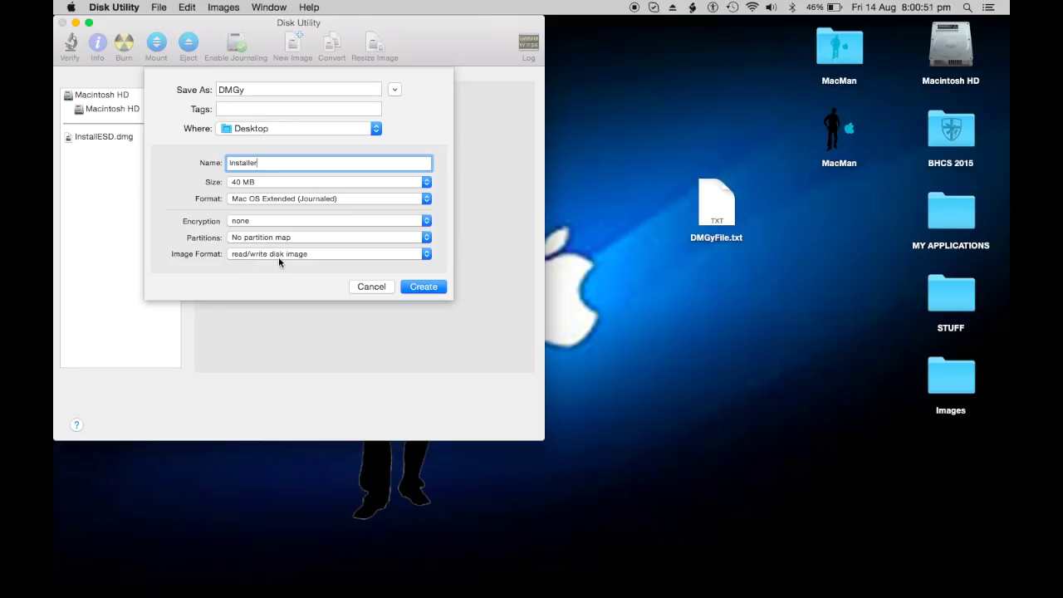
{"action": "left_click", "coordinate": [420, 291]}
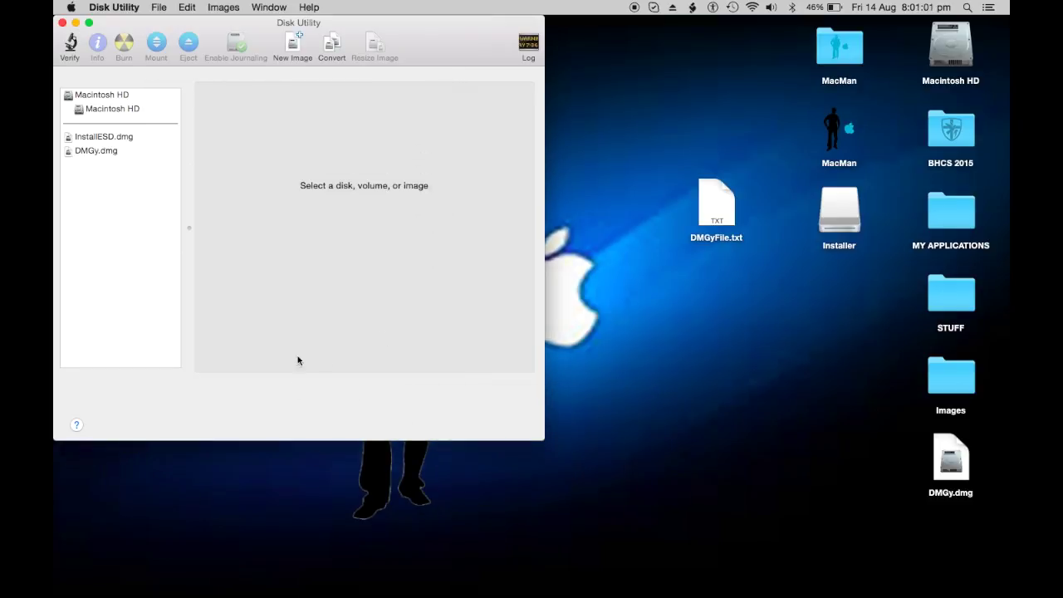
Quit Disk Utility once the DMGy.dmg image is created.
{"action": "left_click", "coordinate": [63, 22]}
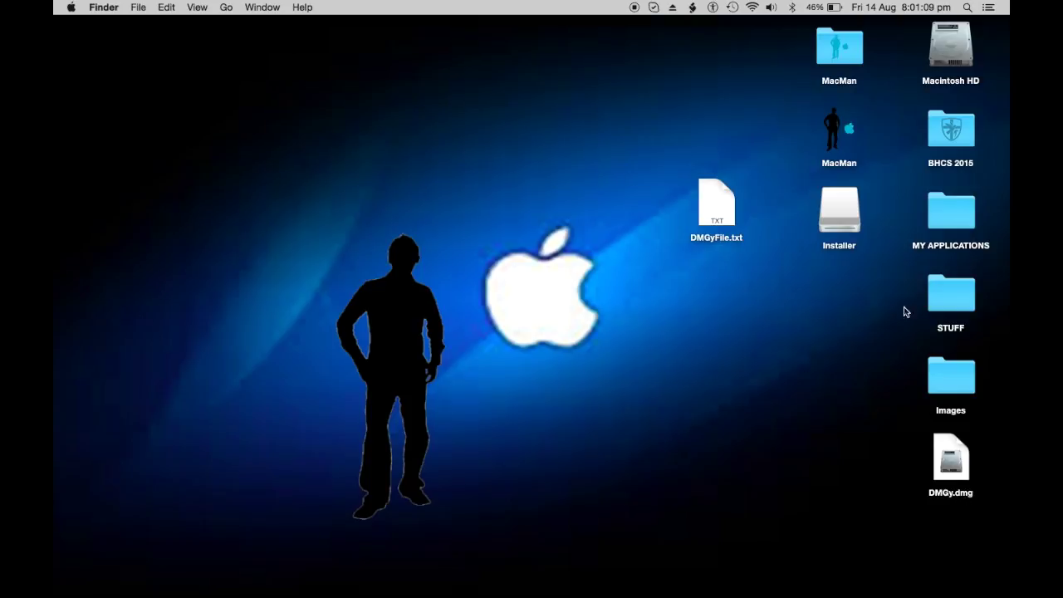
Gather the Installer volume and DMGy.dmg icons near the desktop centre.
{"action": "left_click_drag", "start_coordinate": [843, 220], "coordinate": [572, 141]}
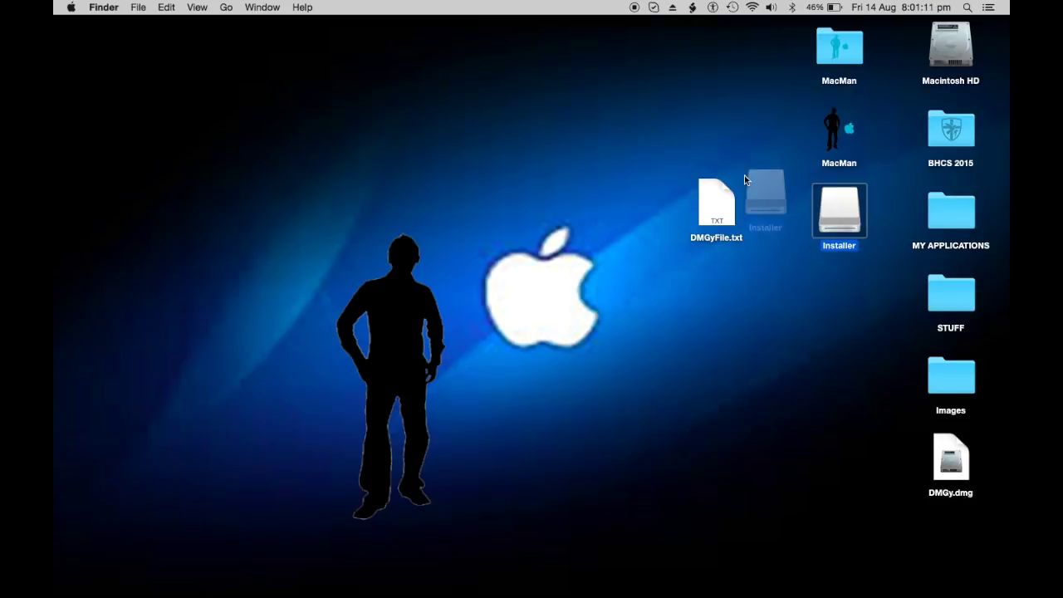
{"action": "left_click_drag", "start_coordinate": [967, 502], "coordinate": [714, 360]}
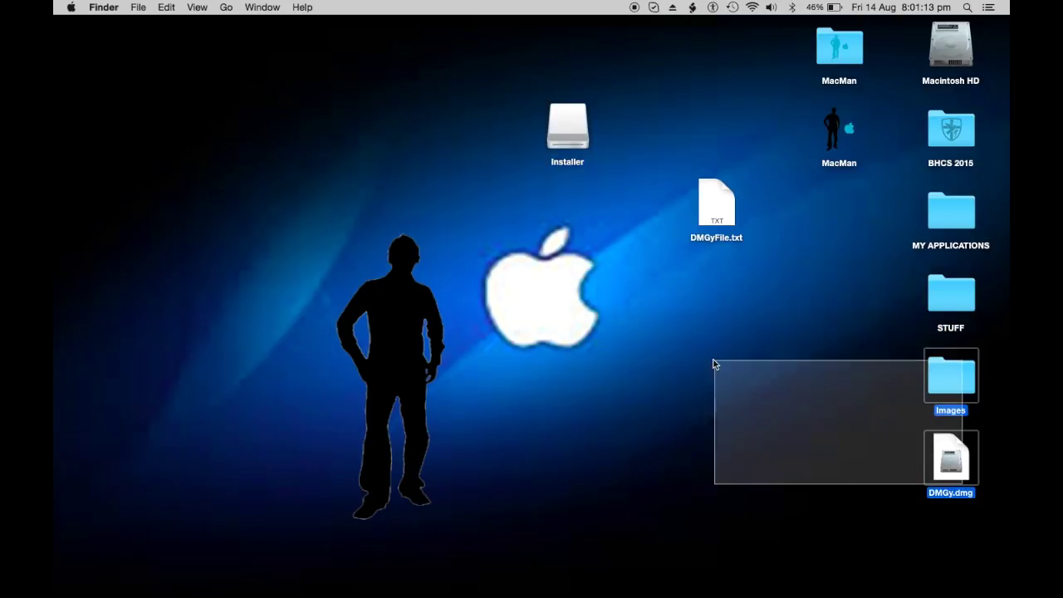
{"action": "mouse_move", "coordinate": [951, 461]}
{"action": "left_mouse_down"}
{"action": "mouse_move", "coordinate": [781, 403]}
{"action": "mouse_move", "coordinate": [674, 137]}
{"action": "left_mouse_up"}
{"action": "left_click", "coordinate": [674, 293]}
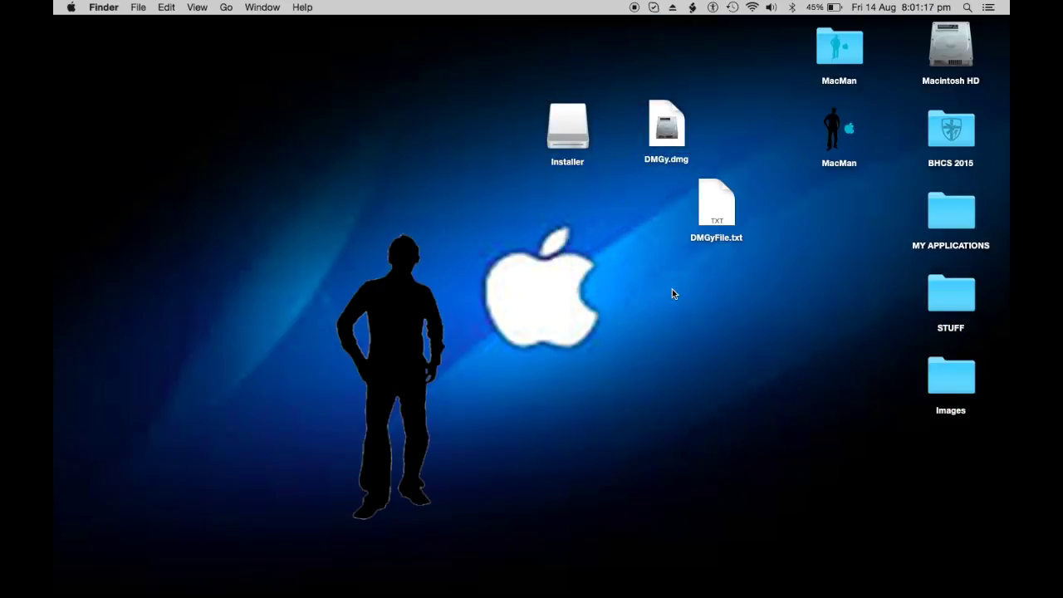
Open the Installer volume and copy DMGyFile.txt into it.
{"action": "double_click", "coordinate": [573, 111]}
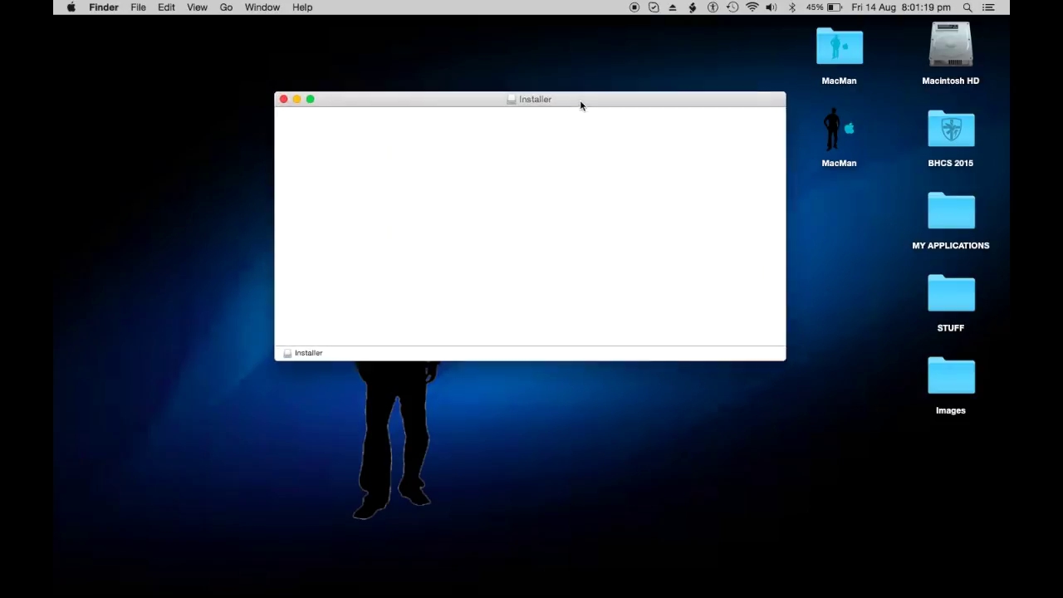
{"action": "left_click_drag", "start_coordinate": [582, 108], "coordinate": [361, 29]}
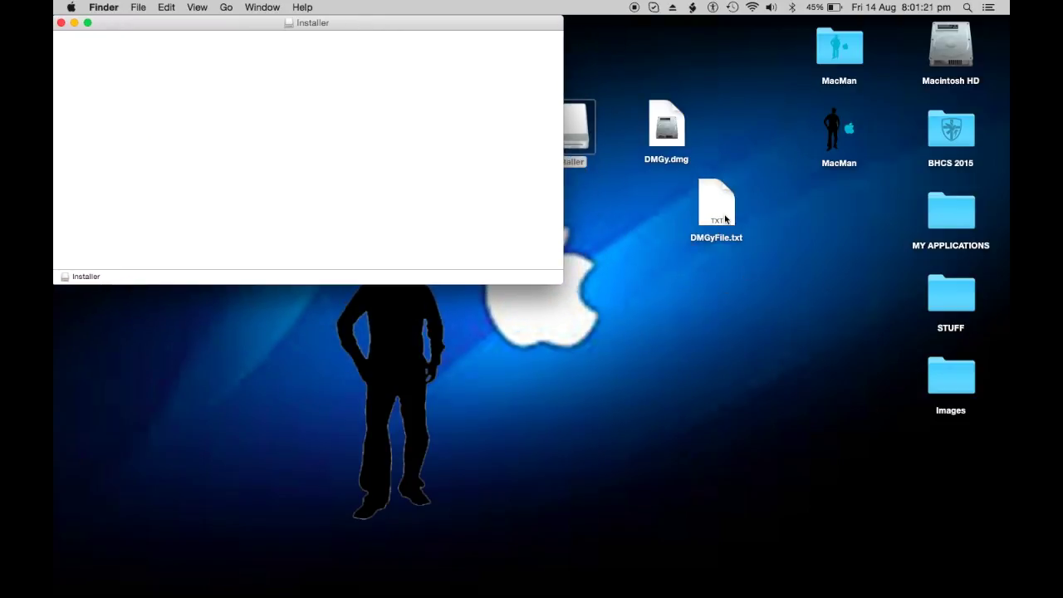
{"action": "mouse_move", "coordinate": [724, 217]}
{"action": "left_mouse_down"}
{"action": "mouse_move", "coordinate": [618, 222]}
{"action": "mouse_move", "coordinate": [96, 68]}
{"action": "left_mouse_up"}
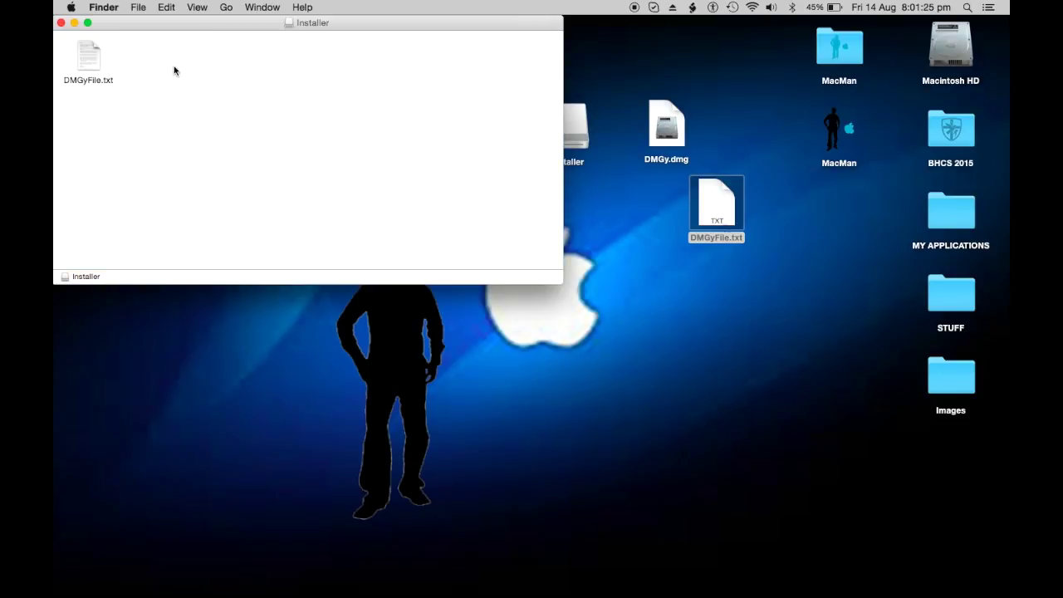
Clean Up the Installer window's icons and reopen it to check its contents.
{"action": "right_click", "coordinate": [174, 67]}
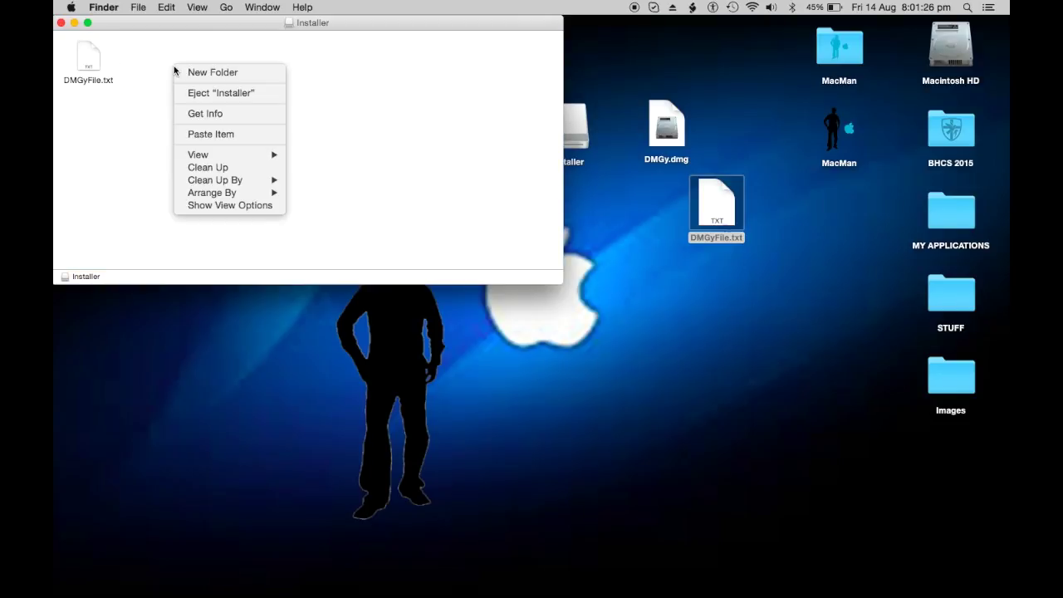
{"action": "left_click", "coordinate": [209, 168]}
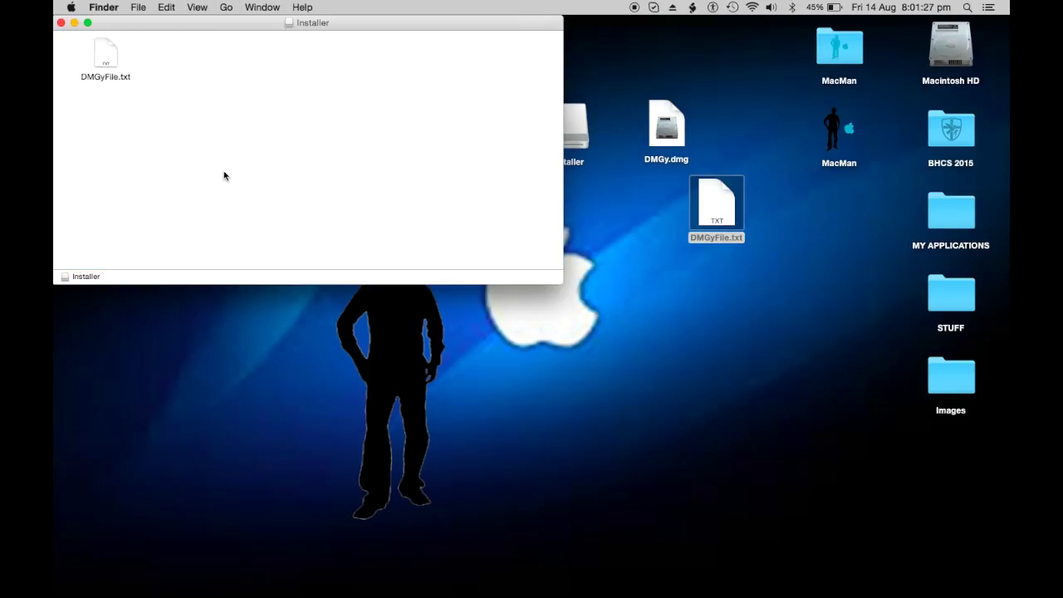
{"action": "left_click", "coordinate": [59, 22]}
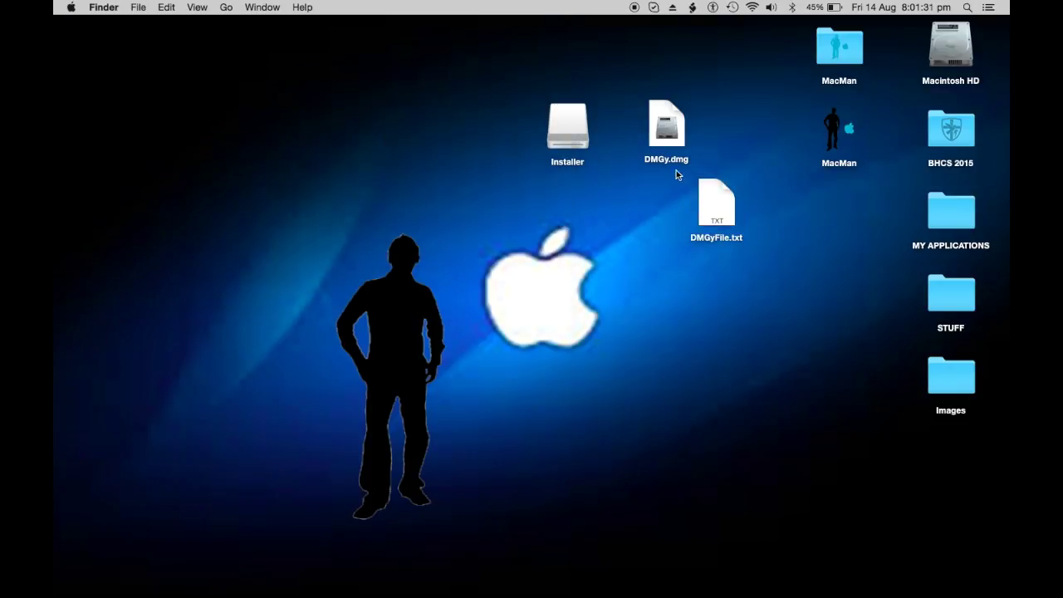
{"action": "left_click", "coordinate": [562, 130]}
{"action": "double_click", "coordinate": [562, 131]}
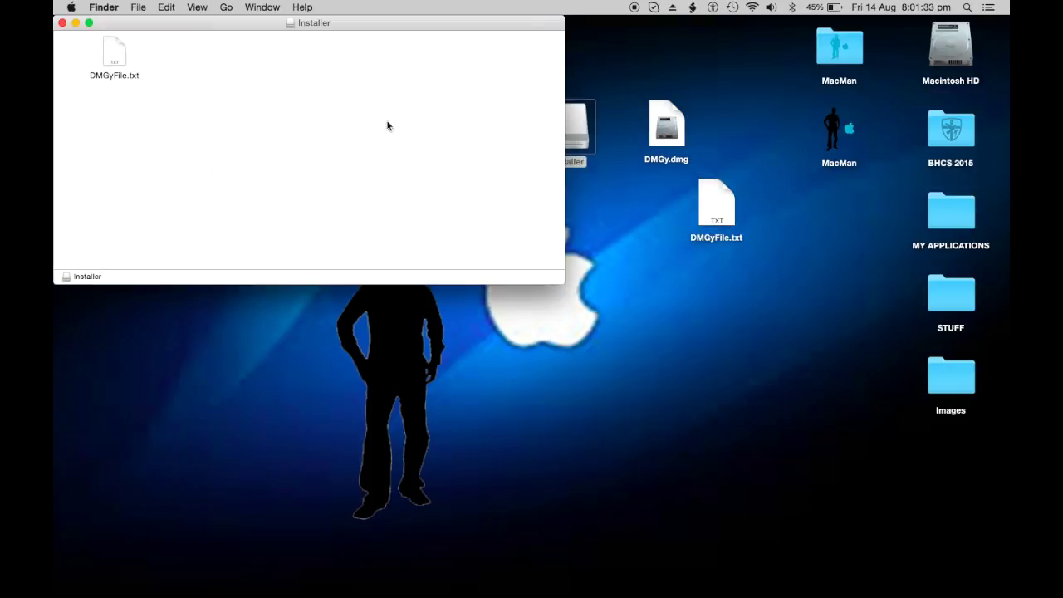
{"action": "left_click", "coordinate": [63, 22]}
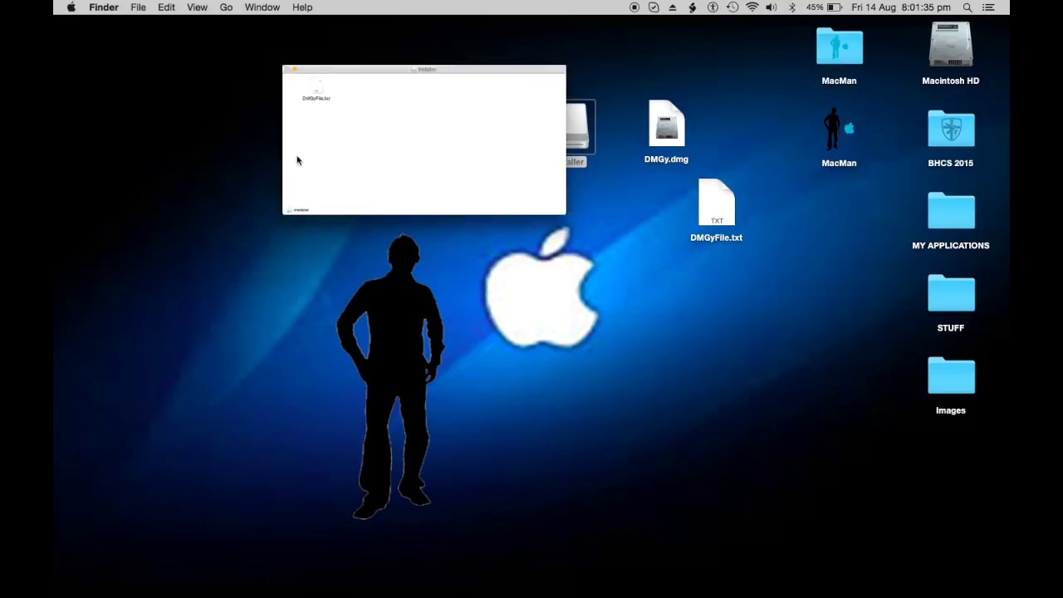
Move the desktop DMGyFile.txt to Trash and eject the Installer volume.
{"action": "right_click", "coordinate": [720, 191]}
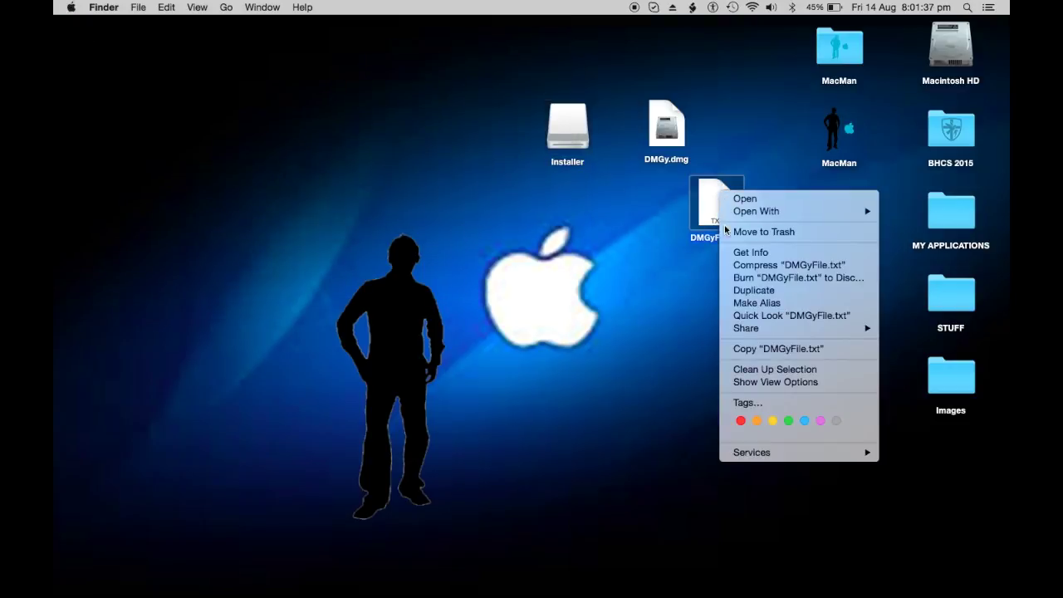
{"action": "left_click", "coordinate": [726, 230]}
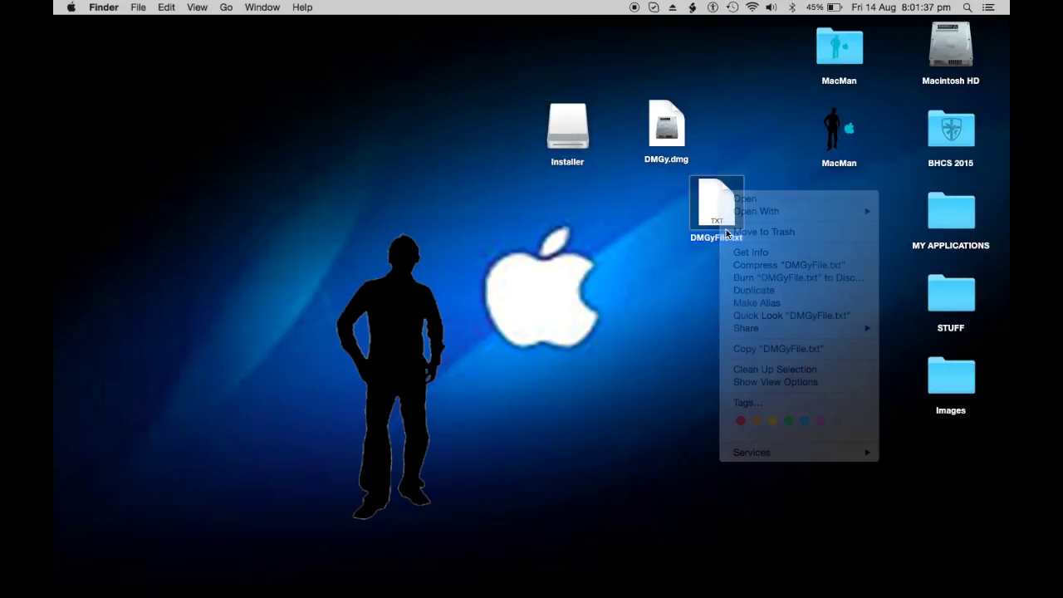
{"action": "right_click", "coordinate": [570, 138]}
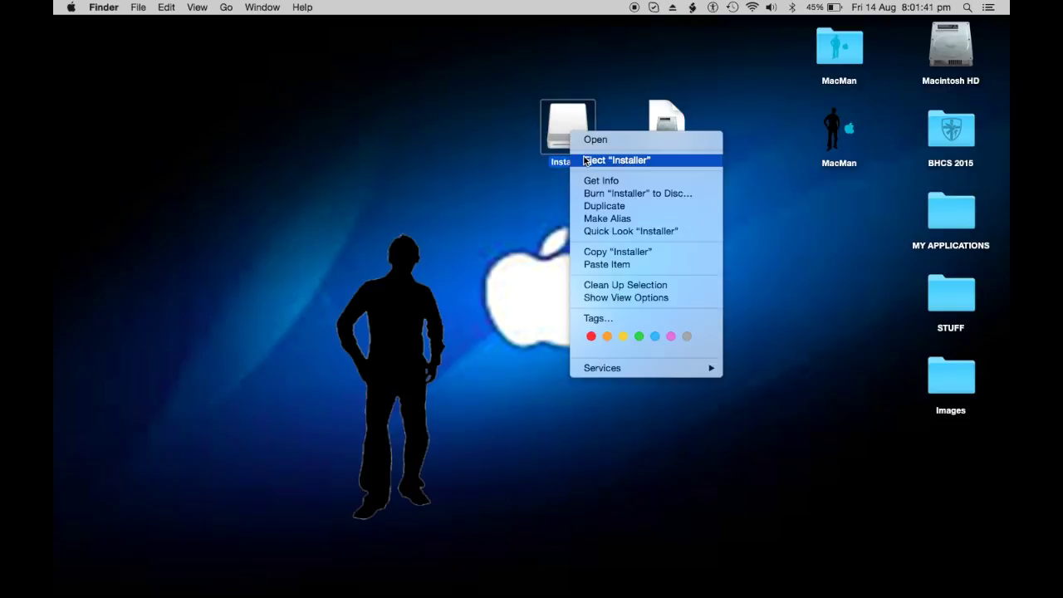
{"action": "left_click", "coordinate": [586, 160]}
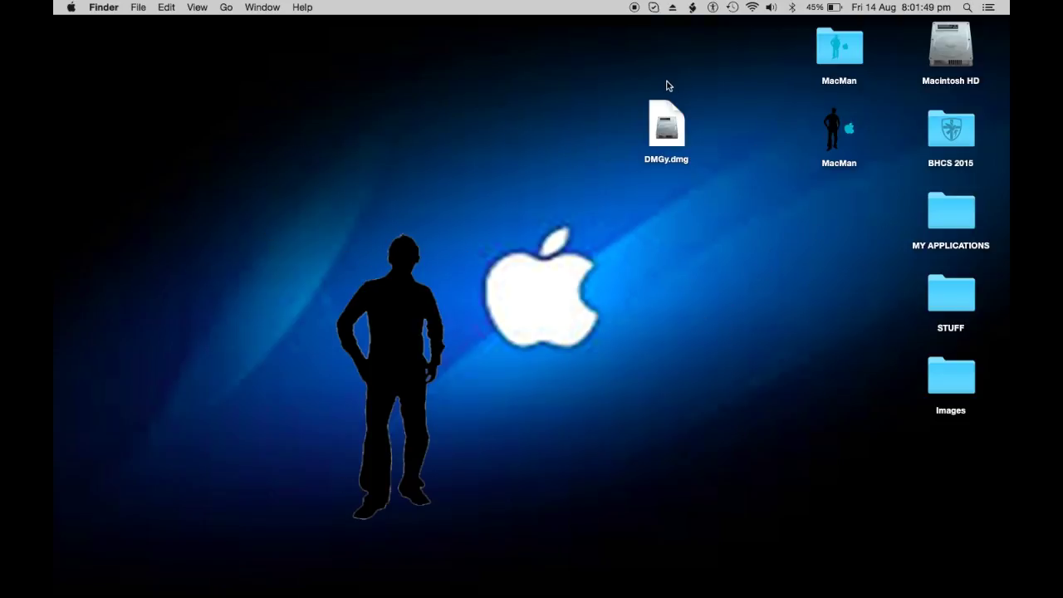
Remount DMGy.dmg and open DMGyFile.txt from Installer to confirm it reads Hello!
{"action": "left_click_drag", "start_coordinate": [665, 124], "coordinate": [646, 124]}
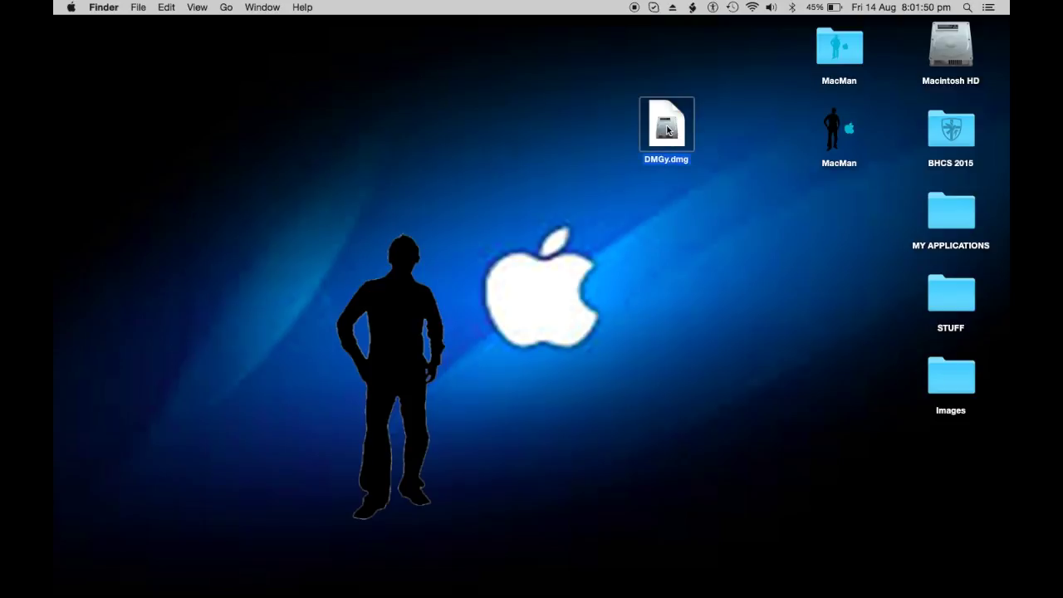
{"action": "left_click", "coordinate": [659, 175]}
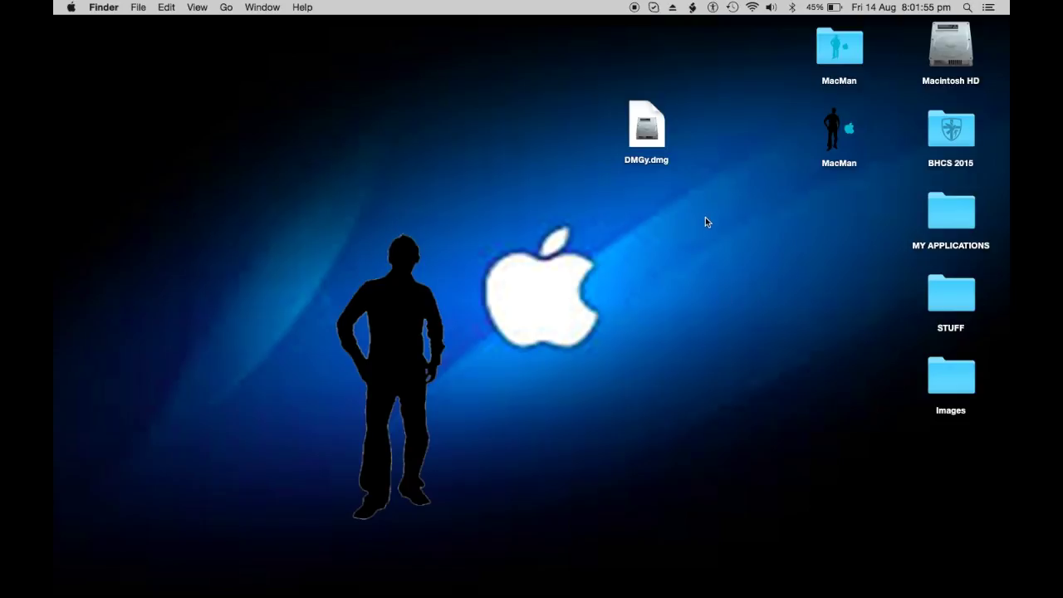
{"action": "double_click", "coordinate": [654, 141]}
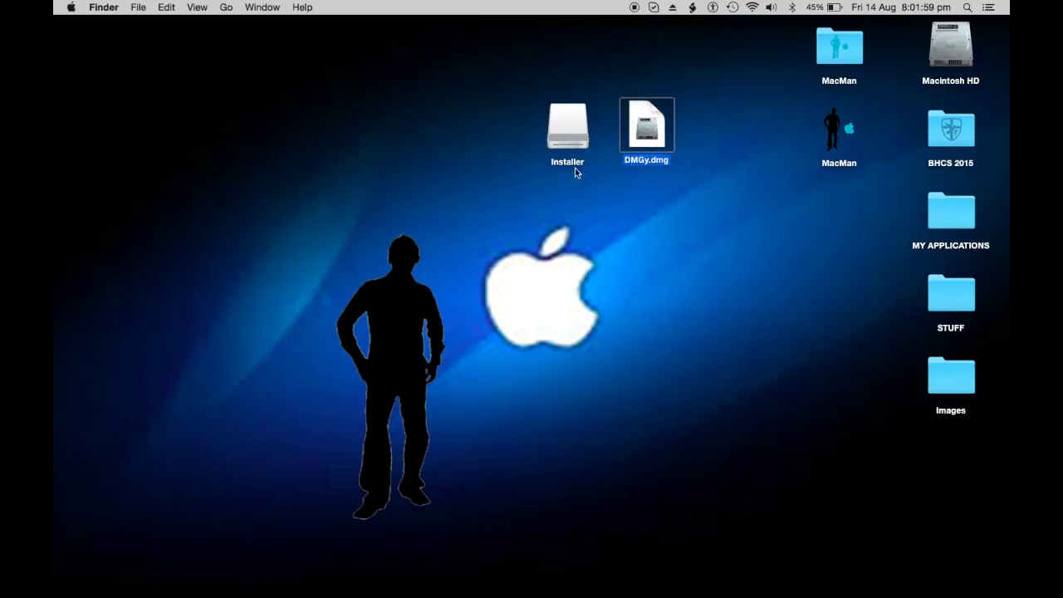
{"action": "double_click", "coordinate": [572, 138]}
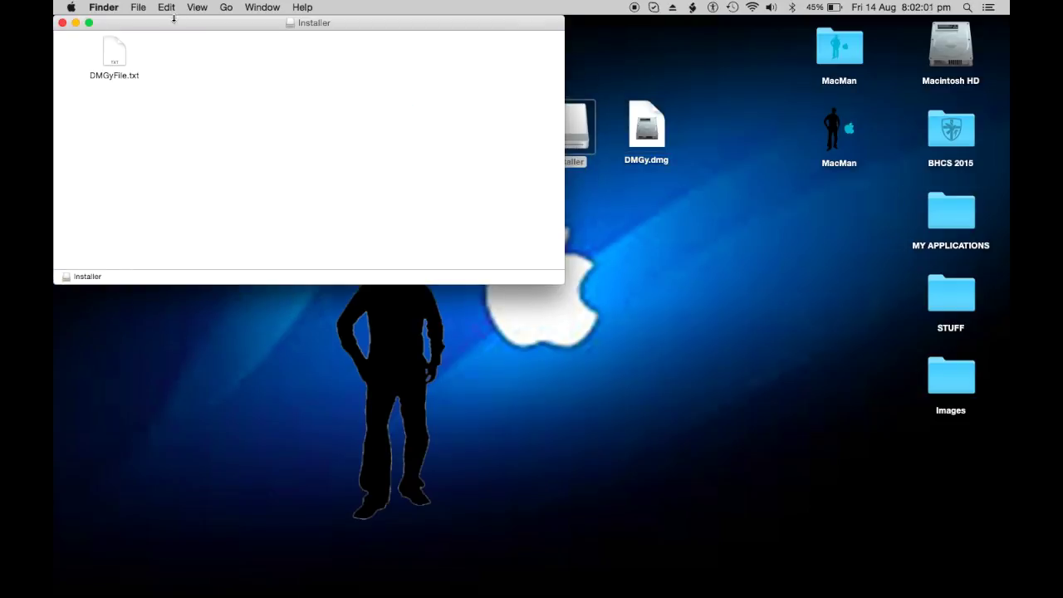
{"action": "double_click", "coordinate": [114, 73]}
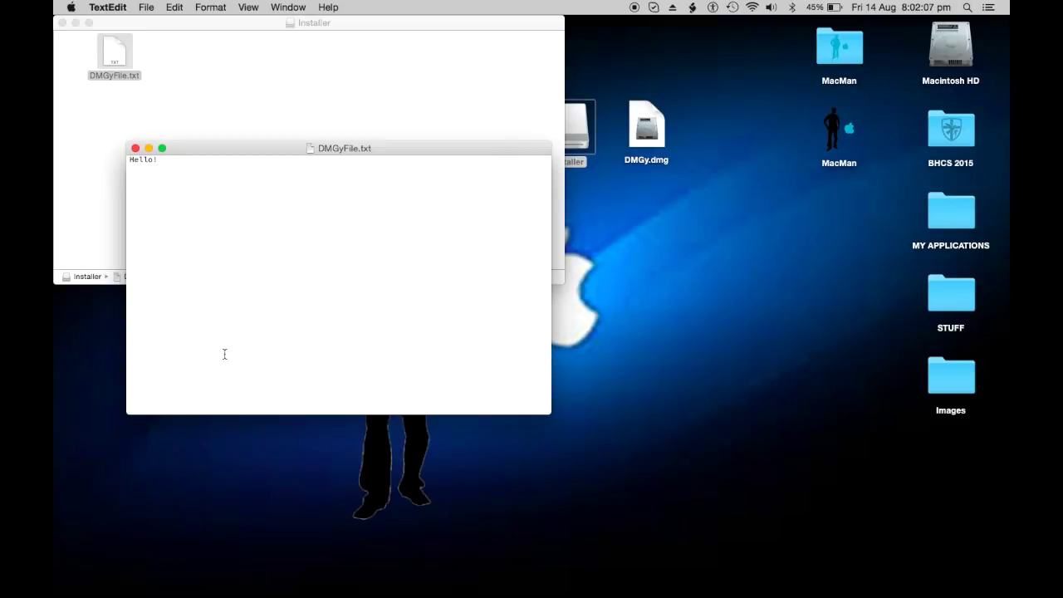
{"action": "left_click", "coordinate": [137, 148]}
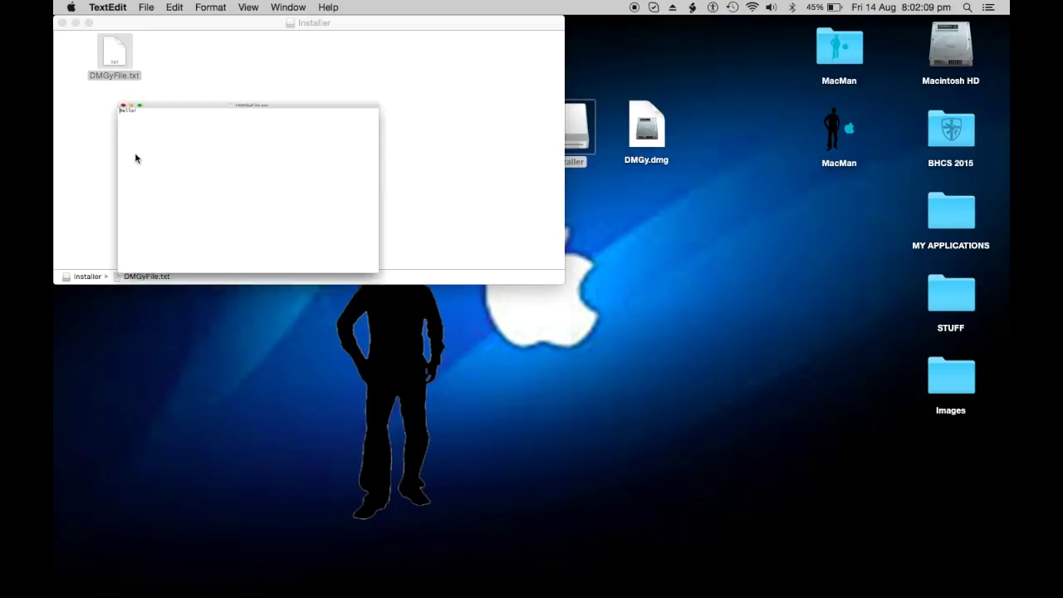
{"action": "left_click", "coordinate": [62, 22]}
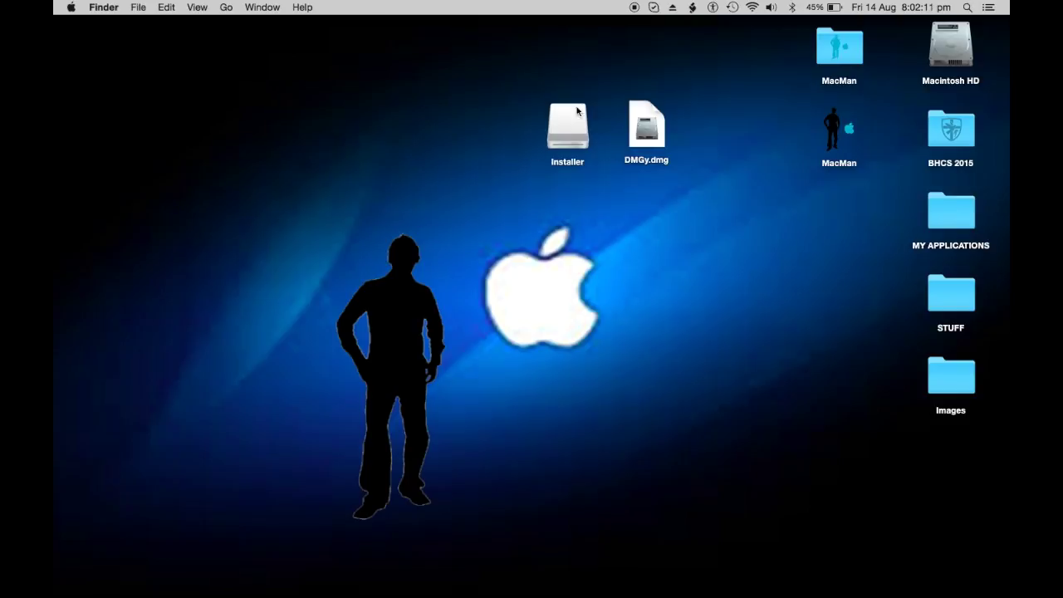
Eject the Installer volume, then remount DMGy.dmg and open Installer again.
{"action": "right_click", "coordinate": [556, 143]}
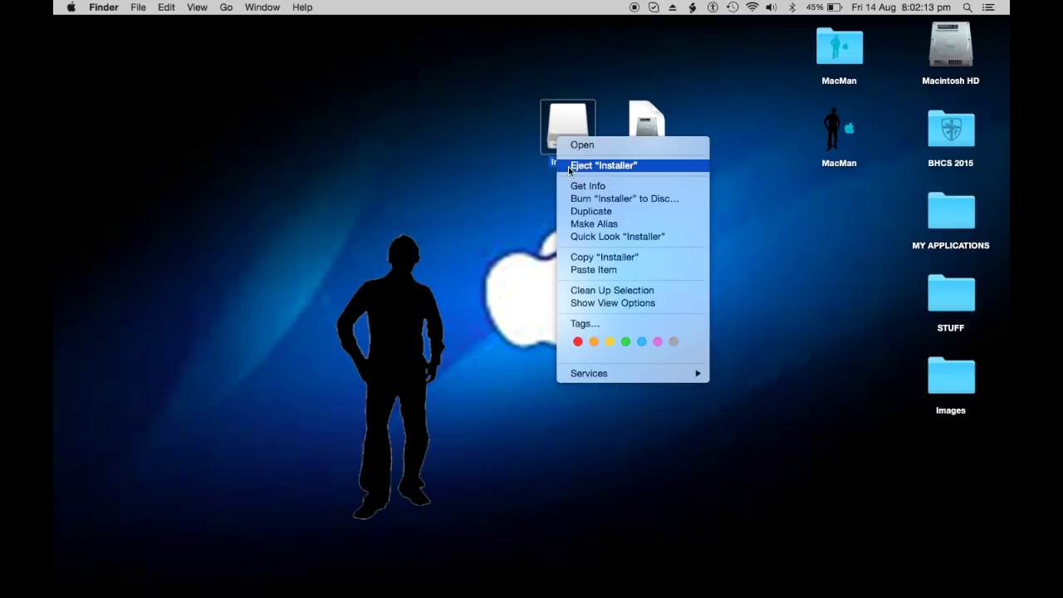
{"action": "left_click", "coordinate": [585, 166]}
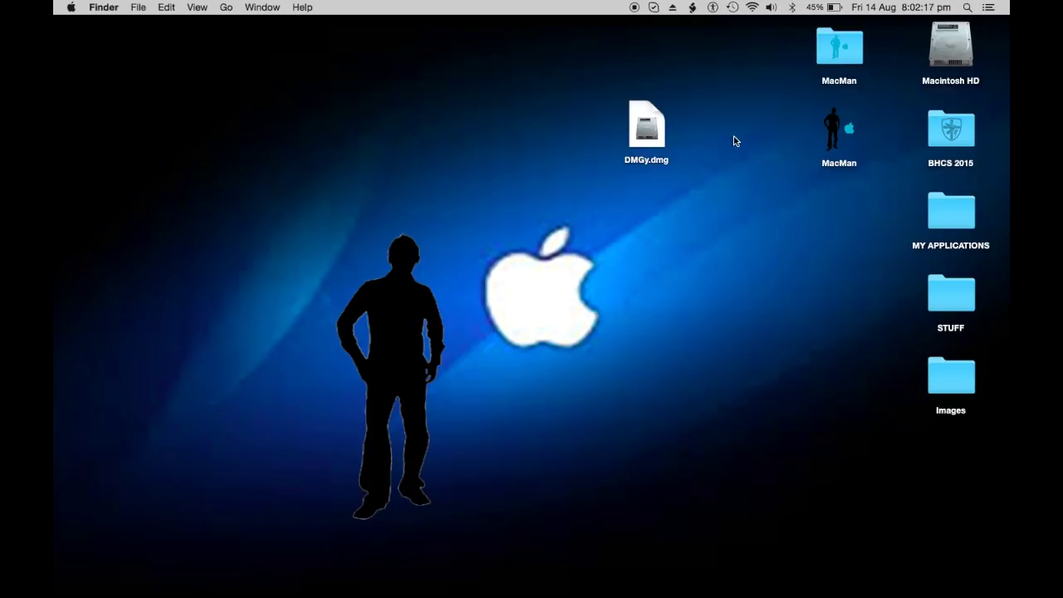
{"action": "left_click_drag", "start_coordinate": [646, 124], "coordinate": [493, 125]}
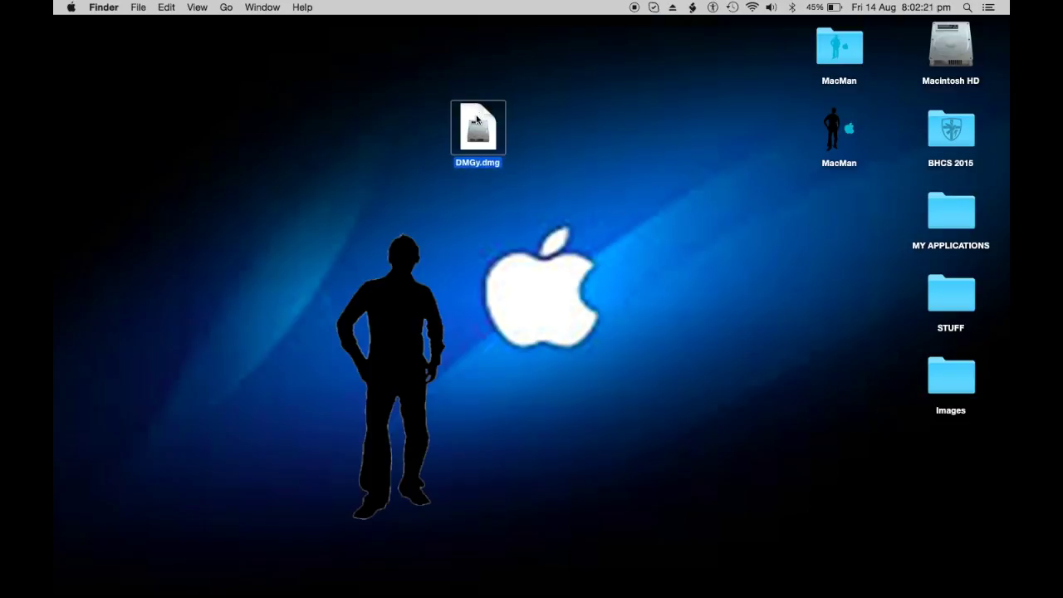
{"action": "double_click", "coordinate": [477, 120]}
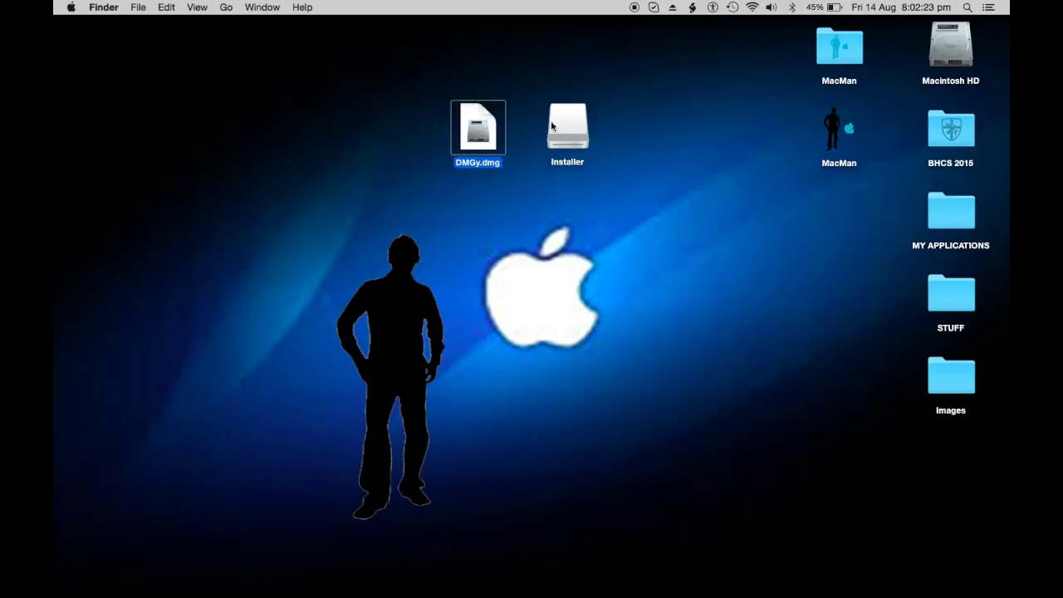
{"action": "double_click", "coordinate": [552, 126]}
In Installer's View Options, try Picture background, return it to White, and close.
{"action": "right_click", "coordinate": [454, 108]}
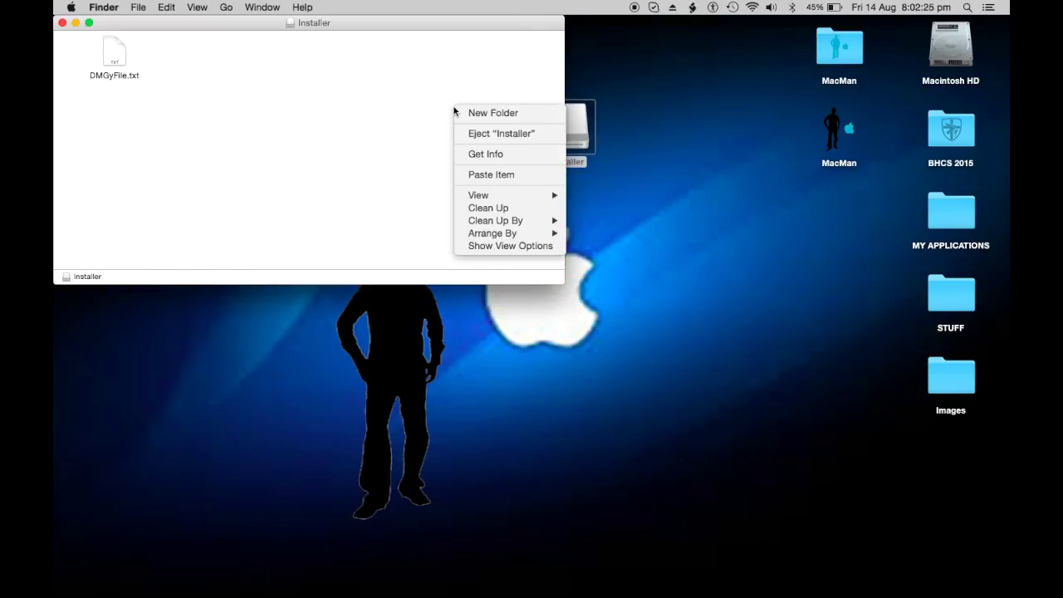
{"action": "left_click", "coordinate": [469, 248]}
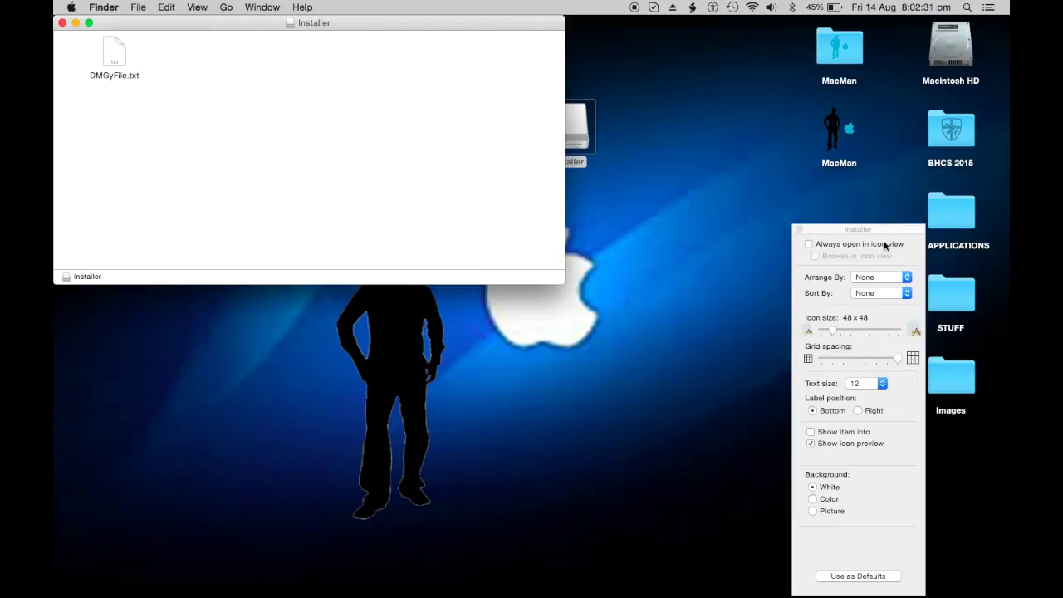
{"action": "left_click_drag", "start_coordinate": [885, 229], "coordinate": [760, 84]}
{"action": "left_click", "coordinate": [688, 366]}
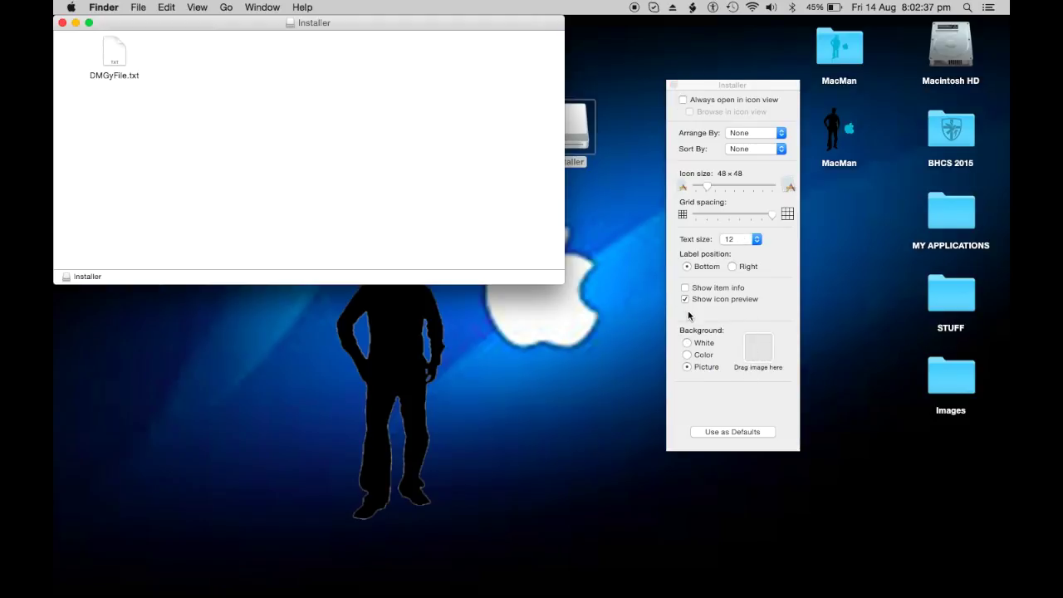
{"action": "left_click", "coordinate": [687, 343]}
{"action": "left_click", "coordinate": [673, 85]}
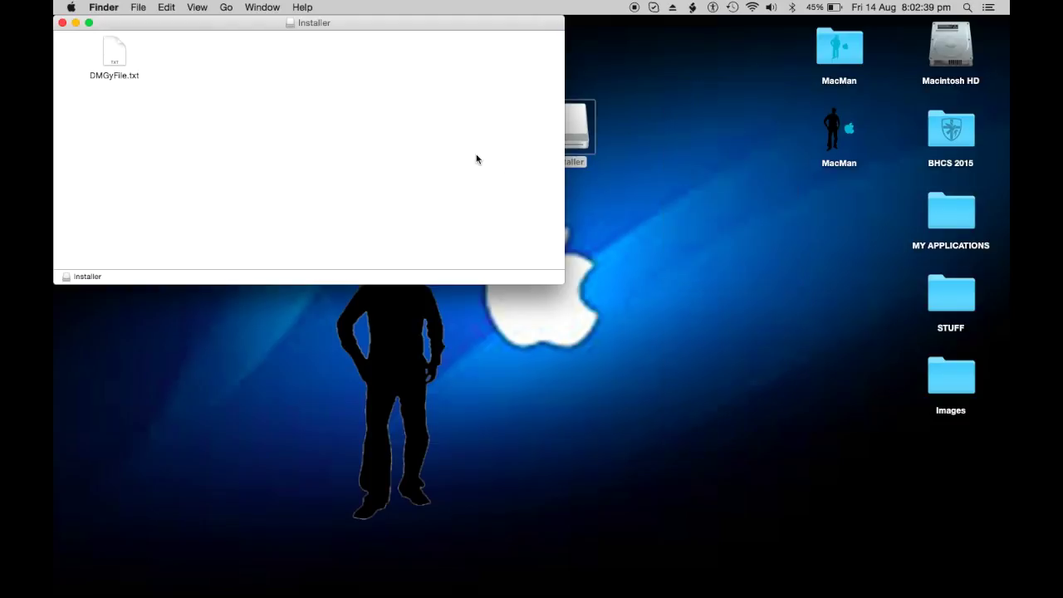
{"action": "left_click", "coordinate": [63, 22]}
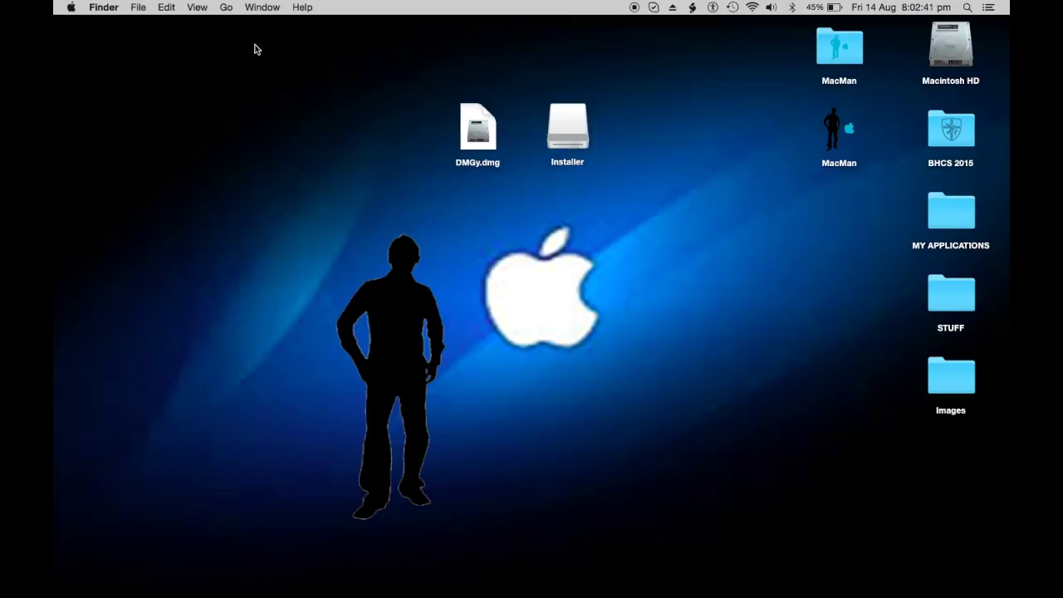
Eject the Installer volume from its right-click menu, leaving DMGy.dmg on the desktop.
{"action": "right_click", "coordinate": [575, 136]}
{"action": "left_click", "coordinate": [588, 158]}
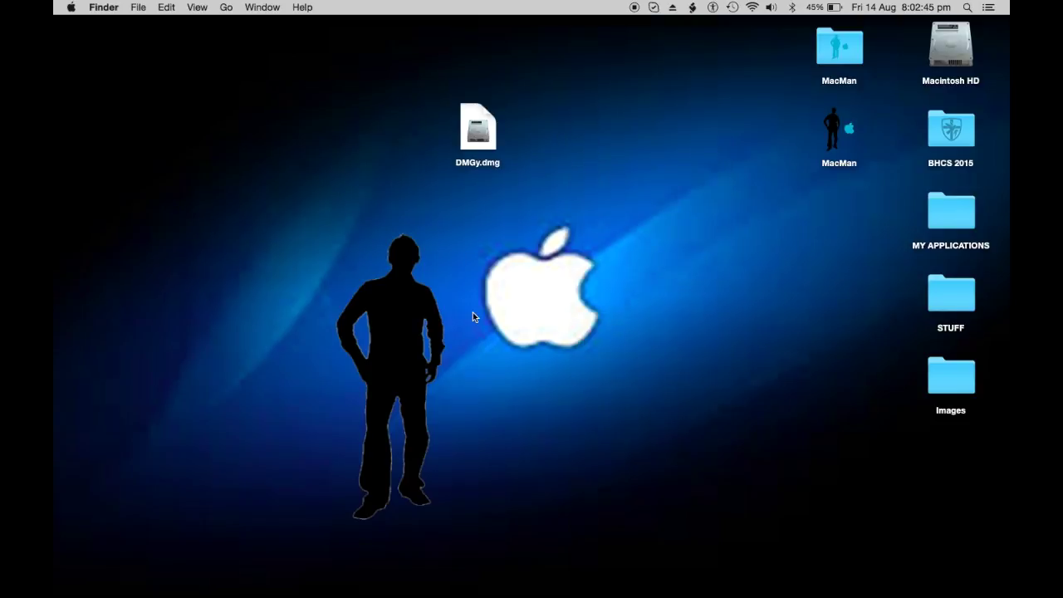